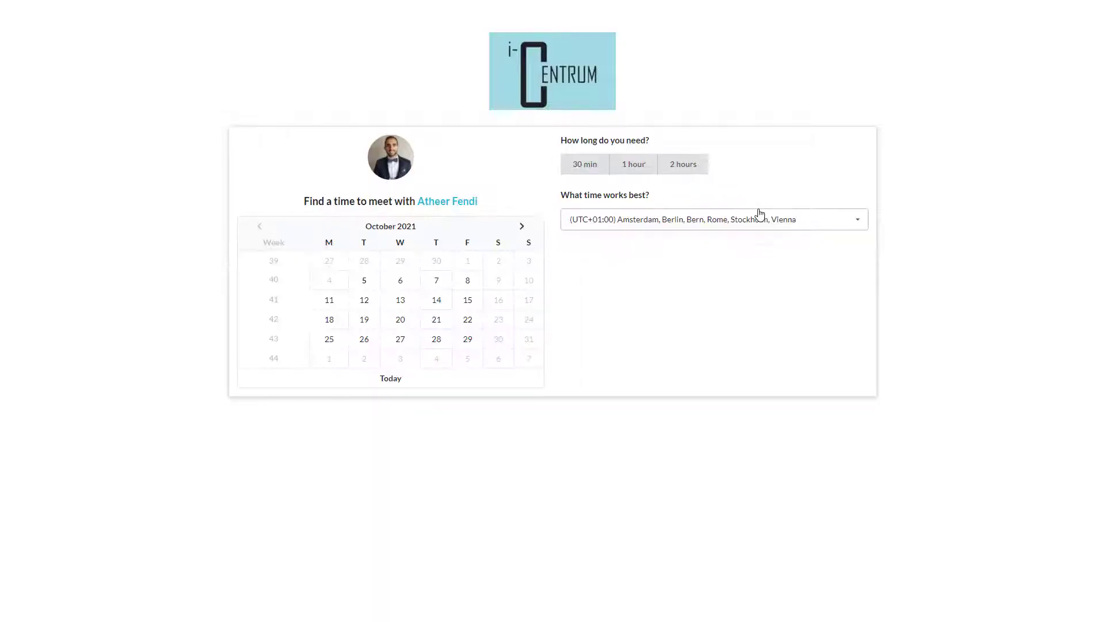
# - Pick Wednesday 6 October 2021 as the meeting day in the booking calendar
pyautogui.click(522, 226)
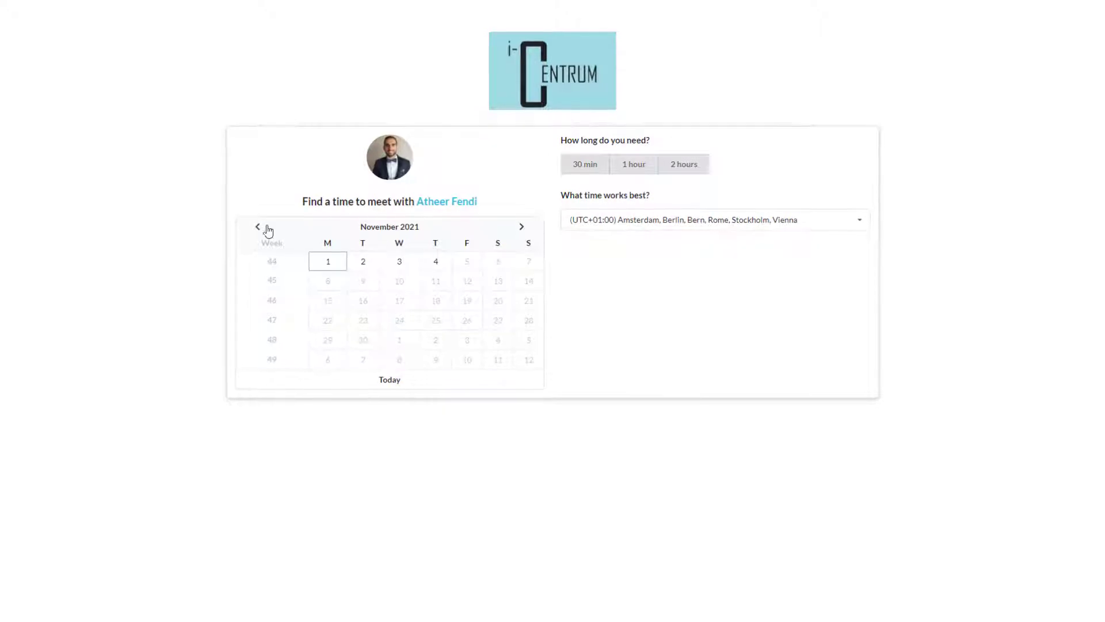
pyautogui.click(259, 227)
pyautogui.click(438, 326)
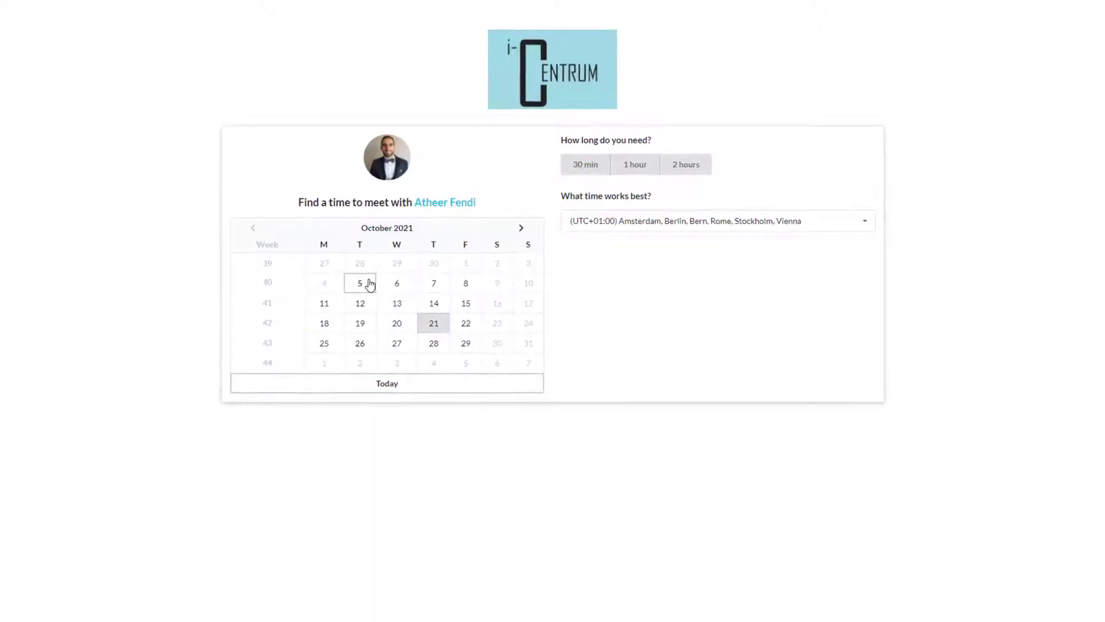
pyautogui.click(398, 282)
# - Set a one-hour meeting length and keep Amsterdam as the time zone
pyautogui.click(636, 169)
pyautogui.click(864, 221)
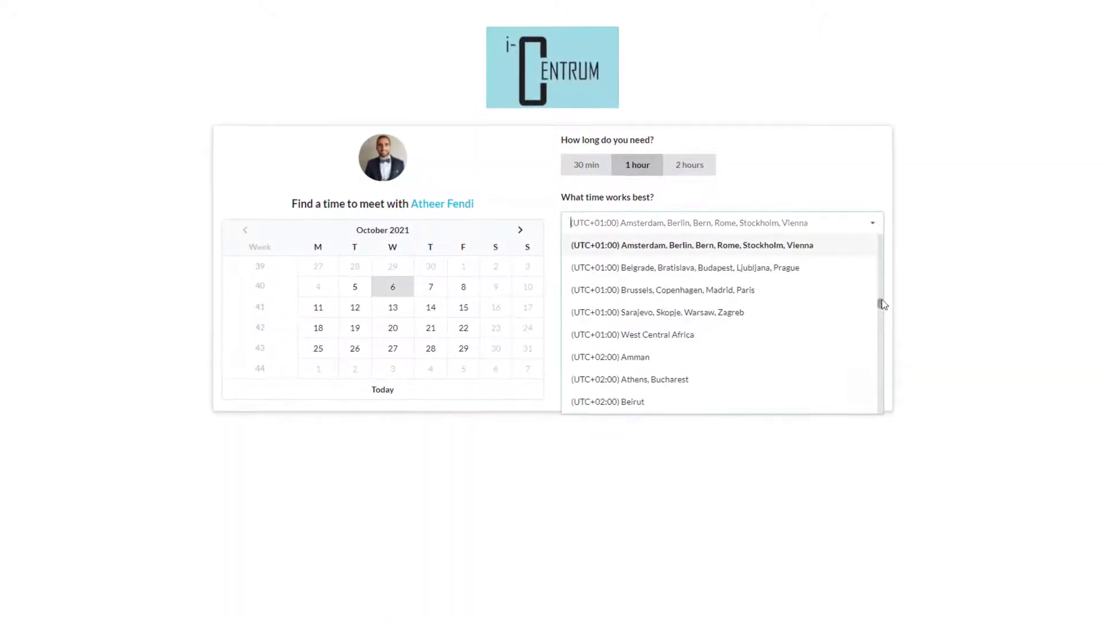
pyautogui.scroll(-3, 878, 311)
pyautogui.click(950, 252)
pyautogui.scroll(-3, 834, 289)
pyautogui.scroll(3, 841, 322)
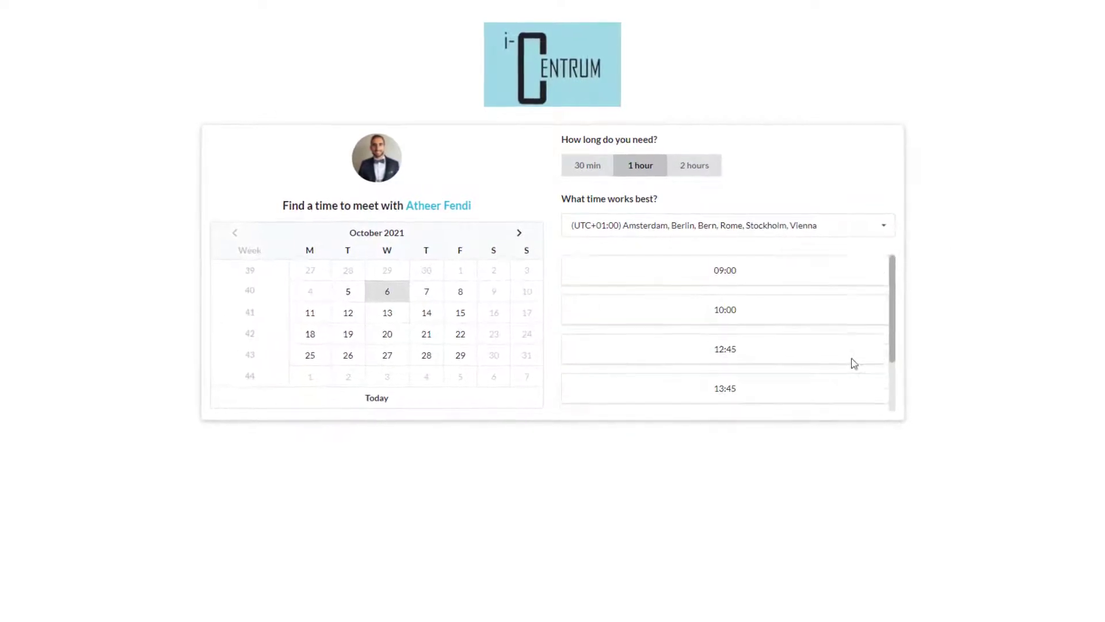
# - Book the 10:00 slot and autofill the contact details from the saved entry
pyautogui.click(798, 313)
pyautogui.click(361, 227)
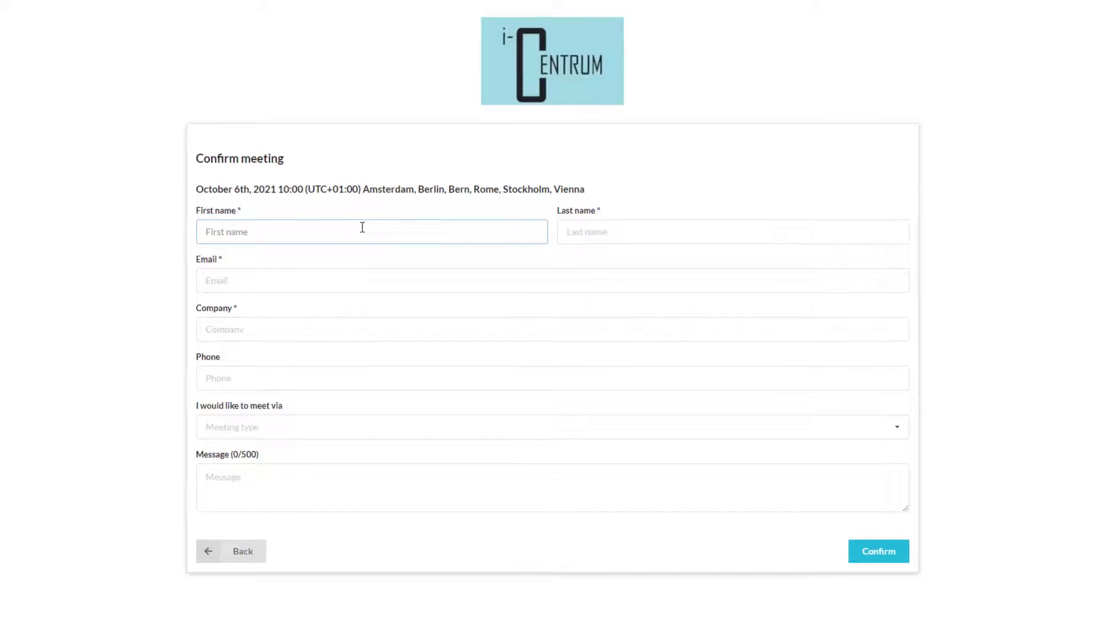
pyautogui.write('A')
pyautogui.press('Down')
pyautogui.press('Return')
# - Offer Zoom and Microsoft Teams as meeting options and add the message 'Looking forward to it'
pyautogui.click(404, 440)
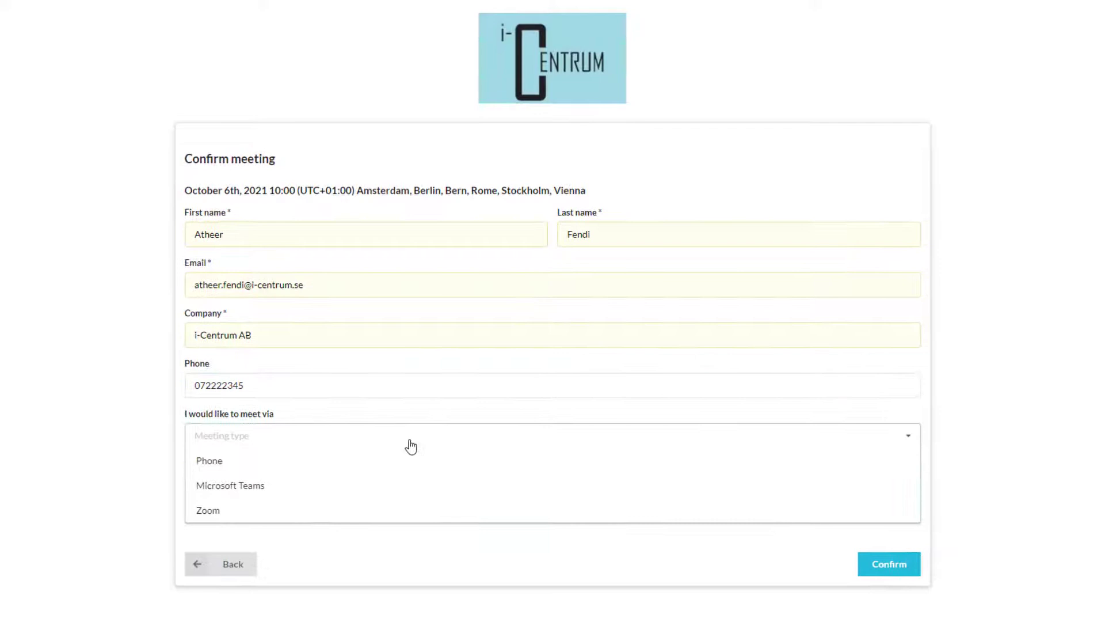
pyautogui.click(378, 514)
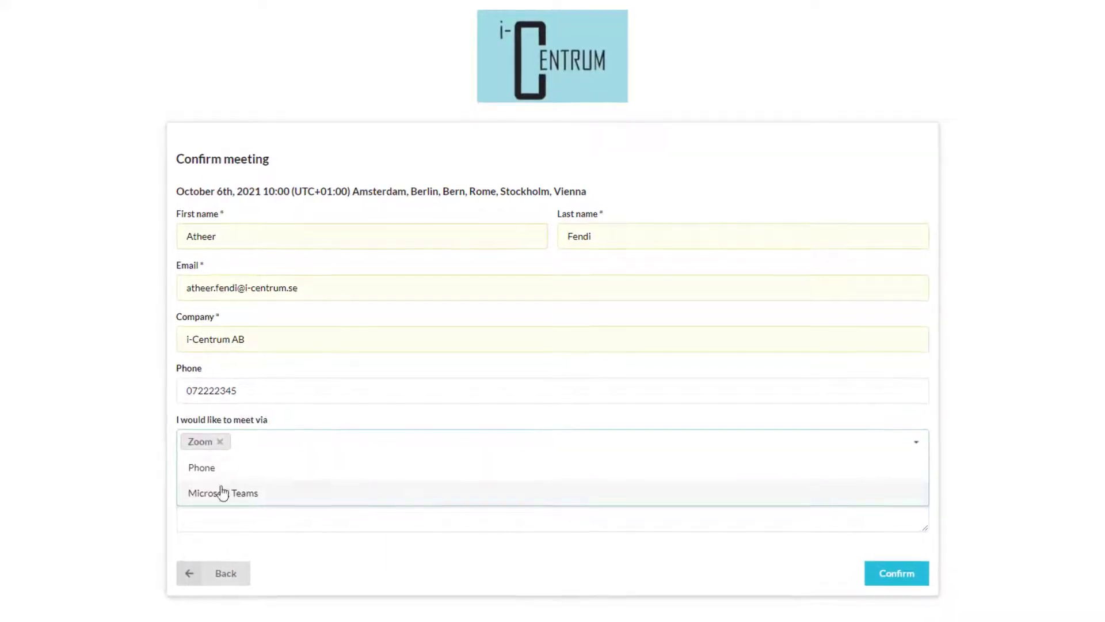
pyautogui.click(221, 496)
pyautogui.click(328, 503)
pyautogui.write('Looking forward to ')
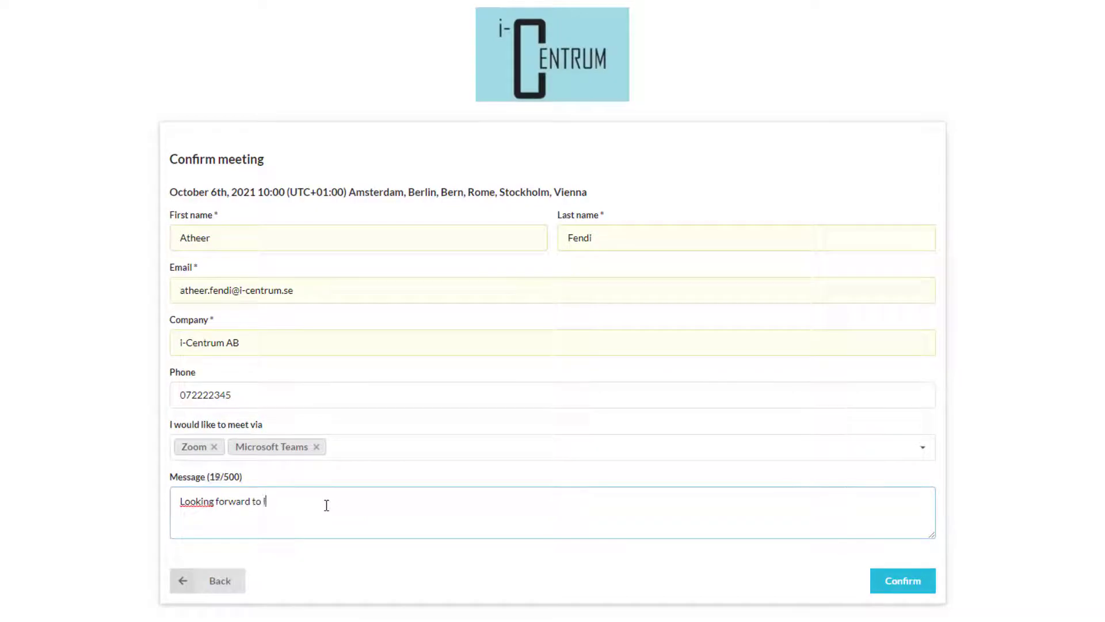
pyautogui.write('it')
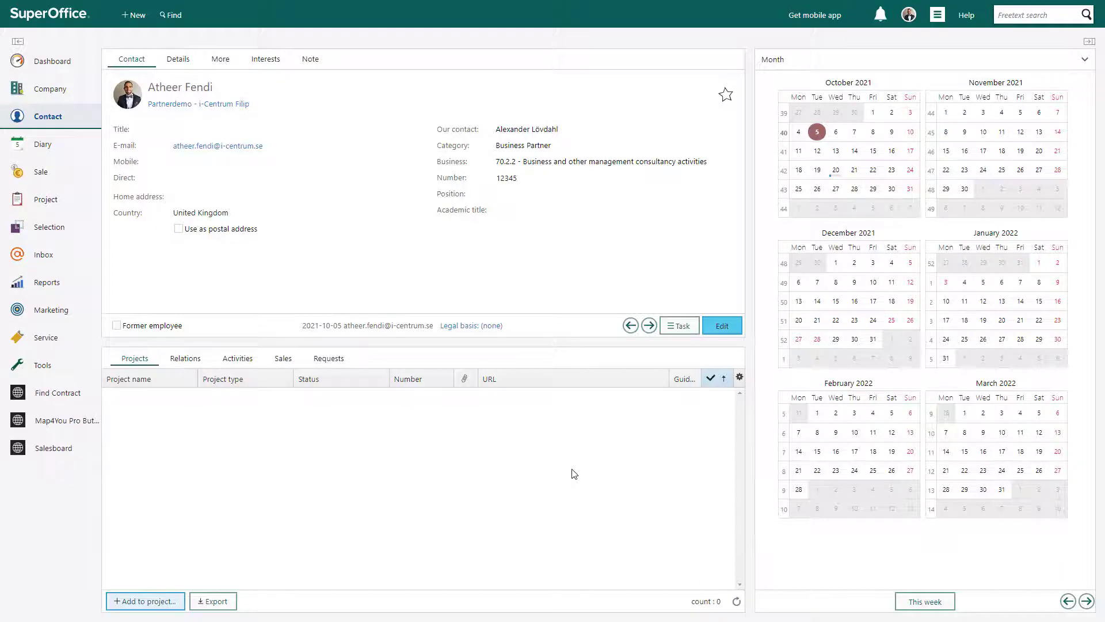
# - Open the web panels and switch to the BookMyCalendar - Configuration page
pyautogui.click(54, 23)
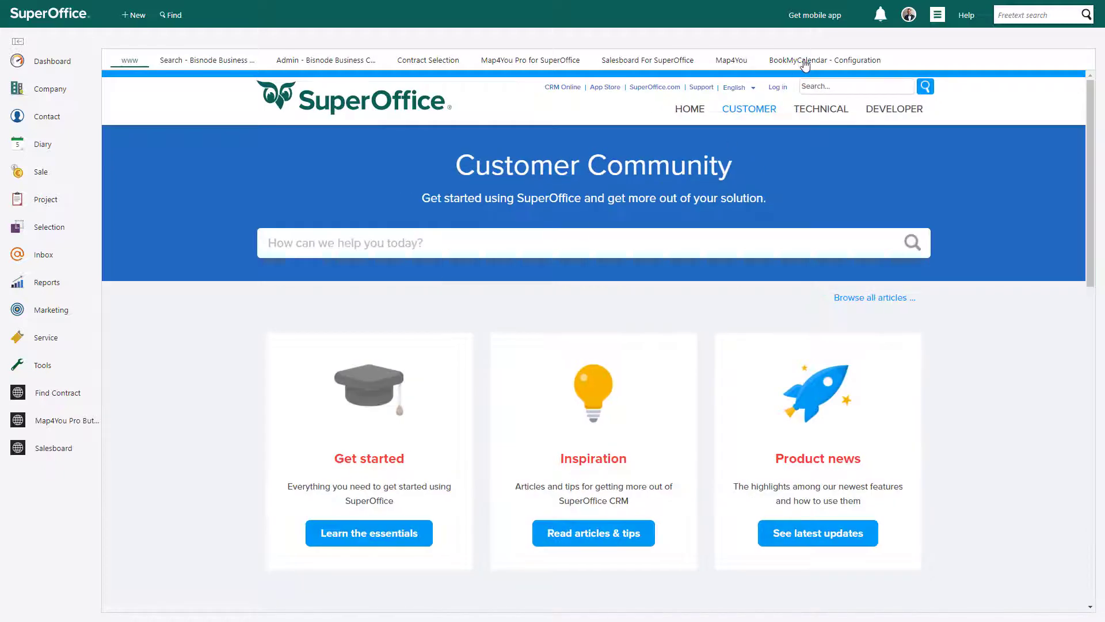
pyautogui.click(805, 61)
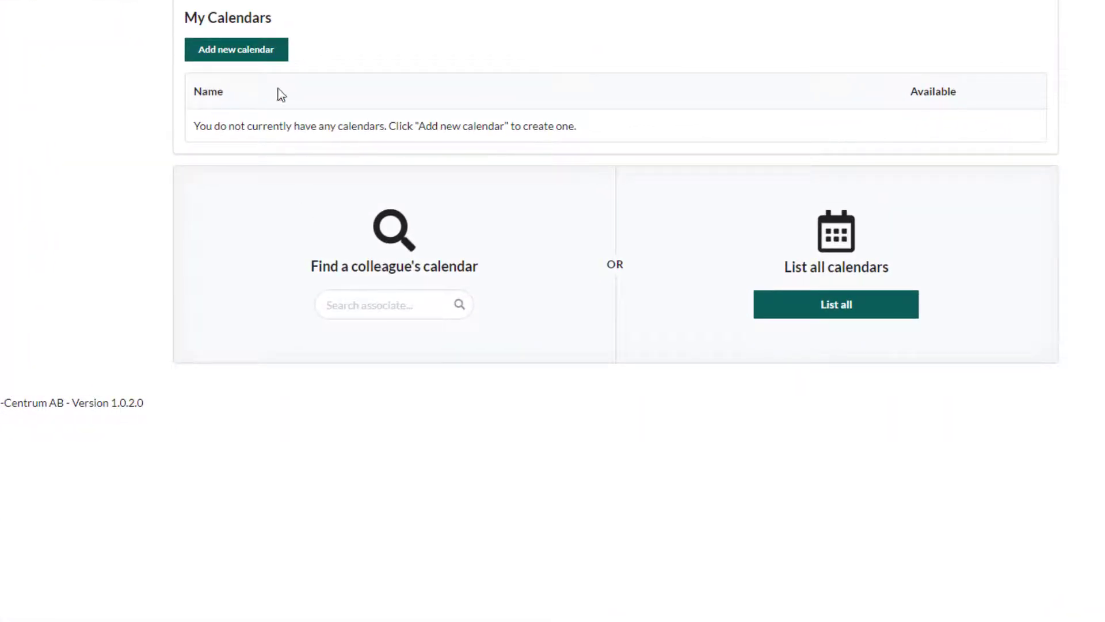
# - Add a new calendar named 'Book a meeting with' plus the host's first name, recording Proposal activities
pyautogui.click(234, 51)
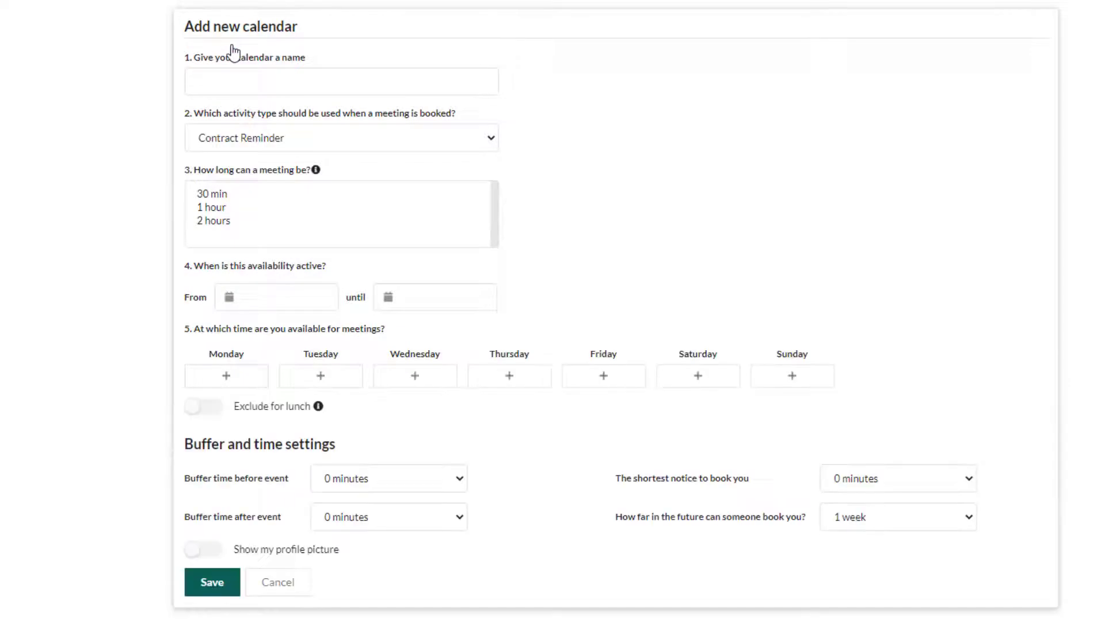
pyautogui.click(361, 83)
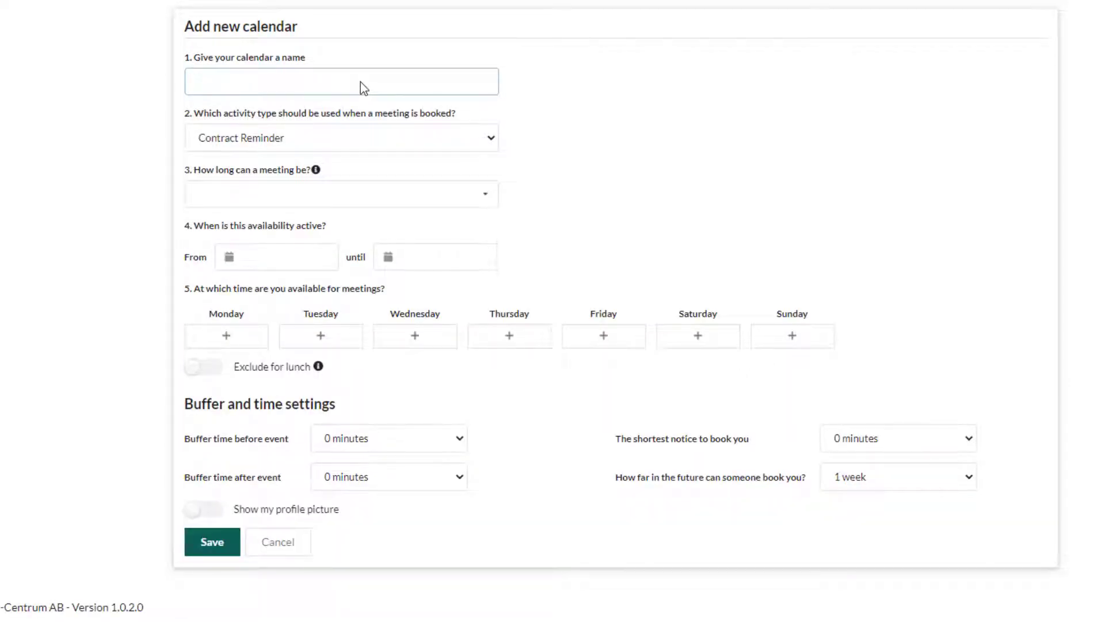
pyautogui.write('Book a')
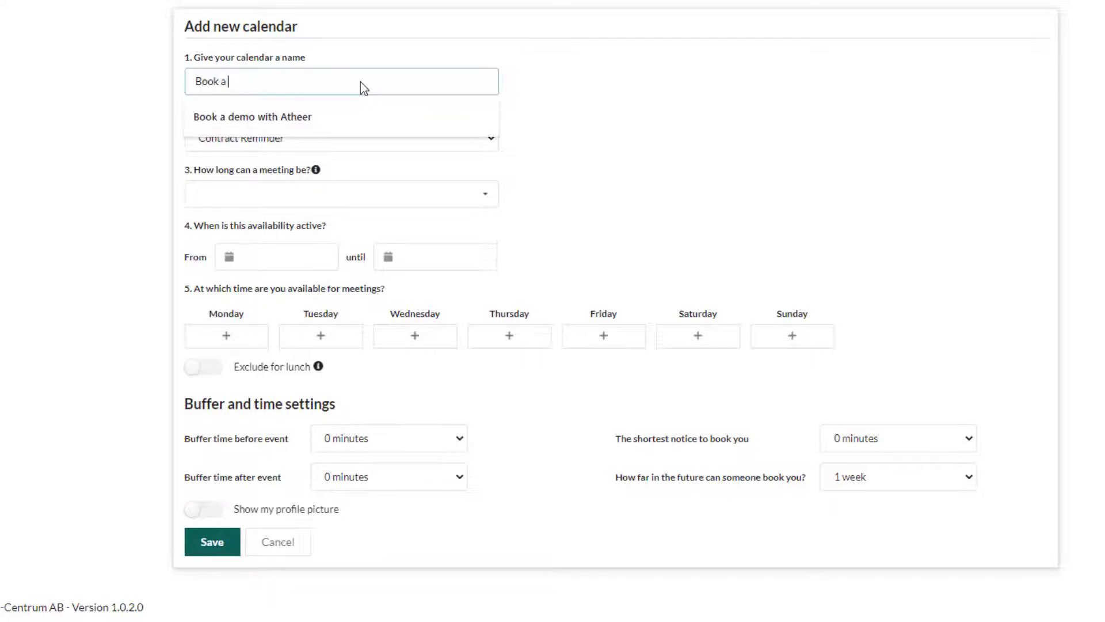
pyautogui.write(' meeting with At')
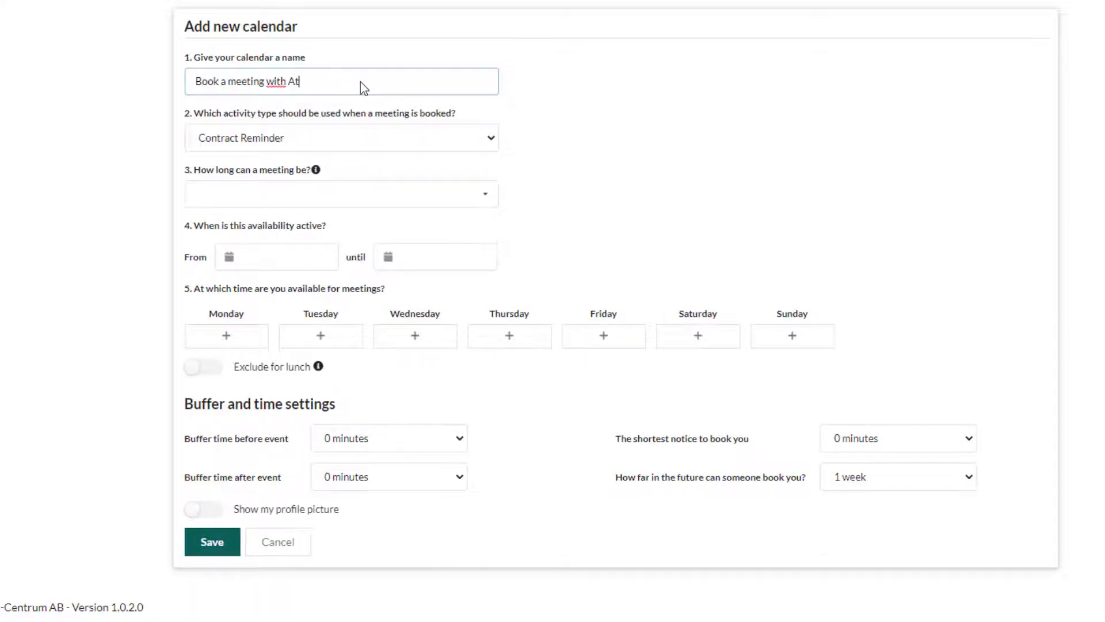
pyautogui.write('heer')
pyautogui.click(488, 139)
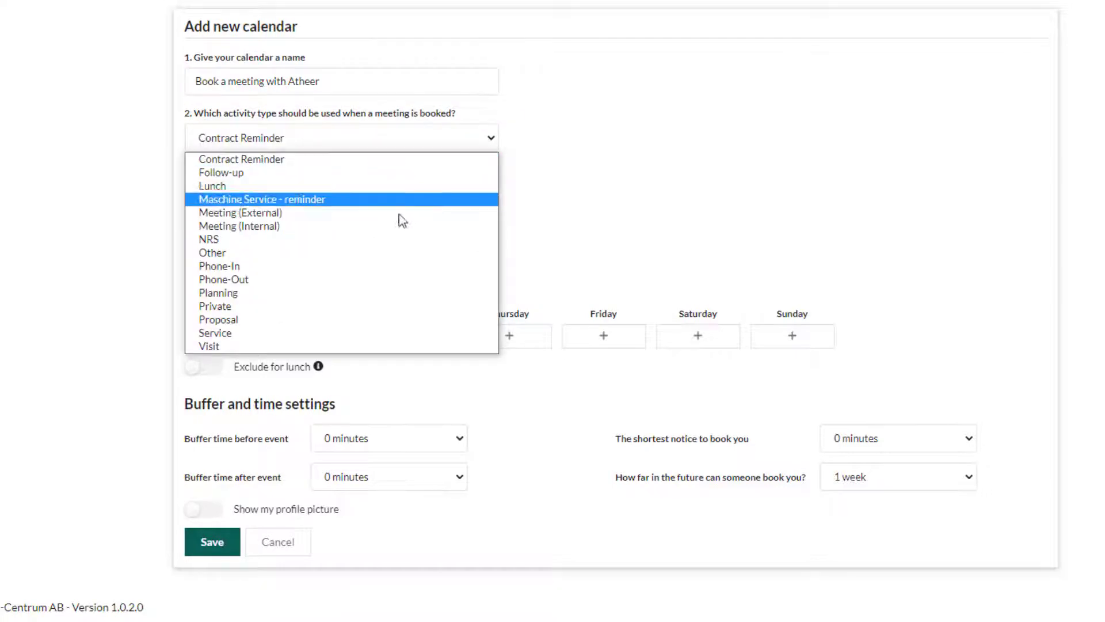
pyautogui.click(378, 320)
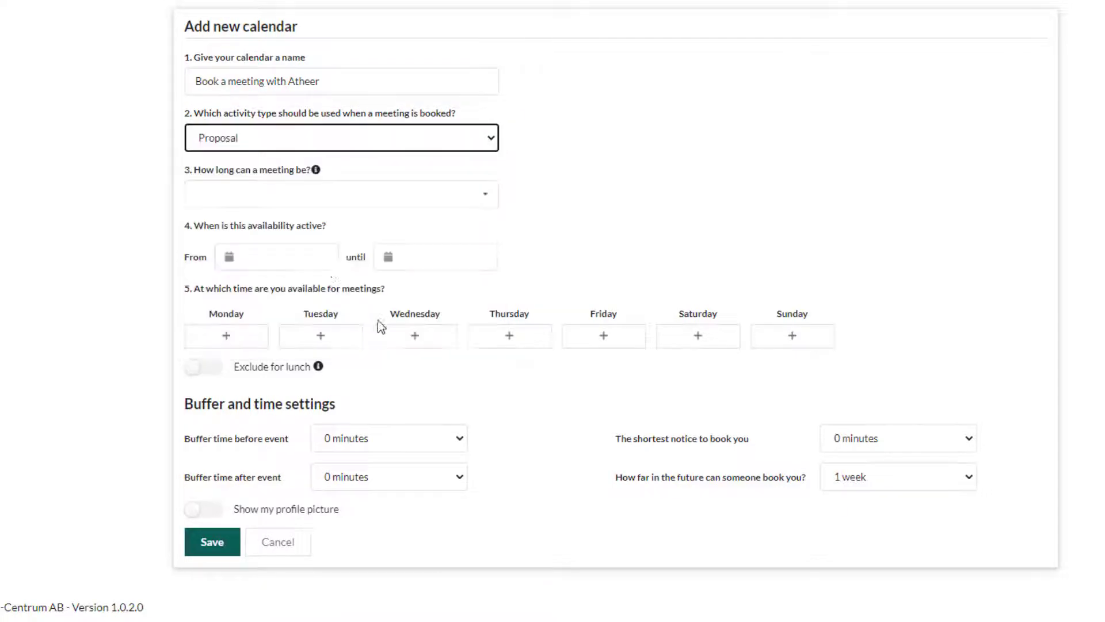
# - Offer meeting lengths of 30 min, 1 hour and 2 hours
pyautogui.click(279, 195)
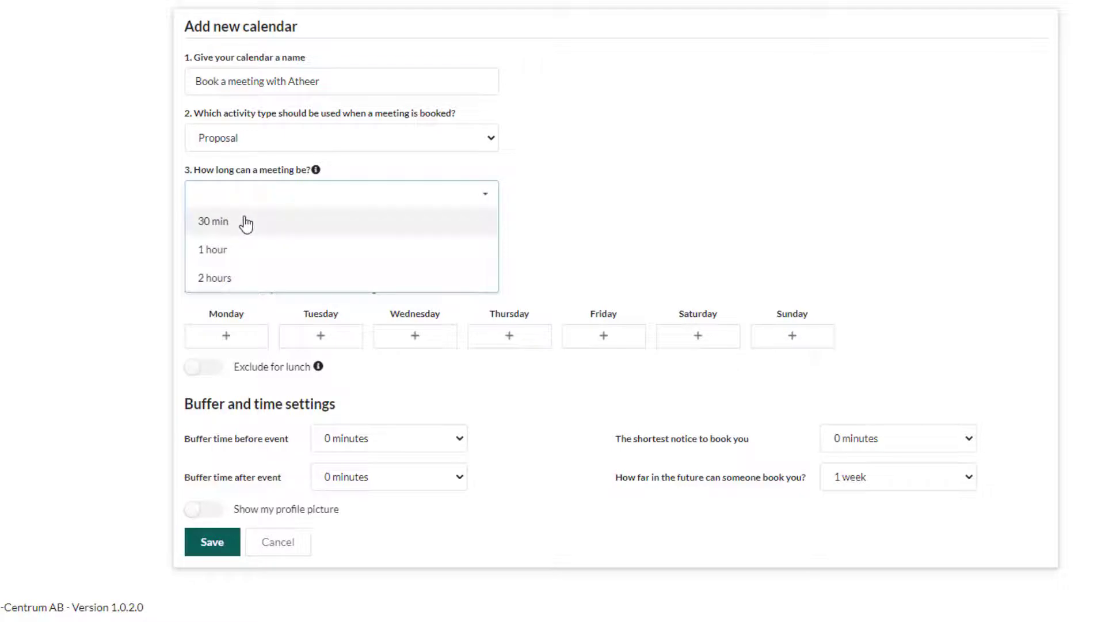
pyautogui.click(246, 224)
pyautogui.click(234, 226)
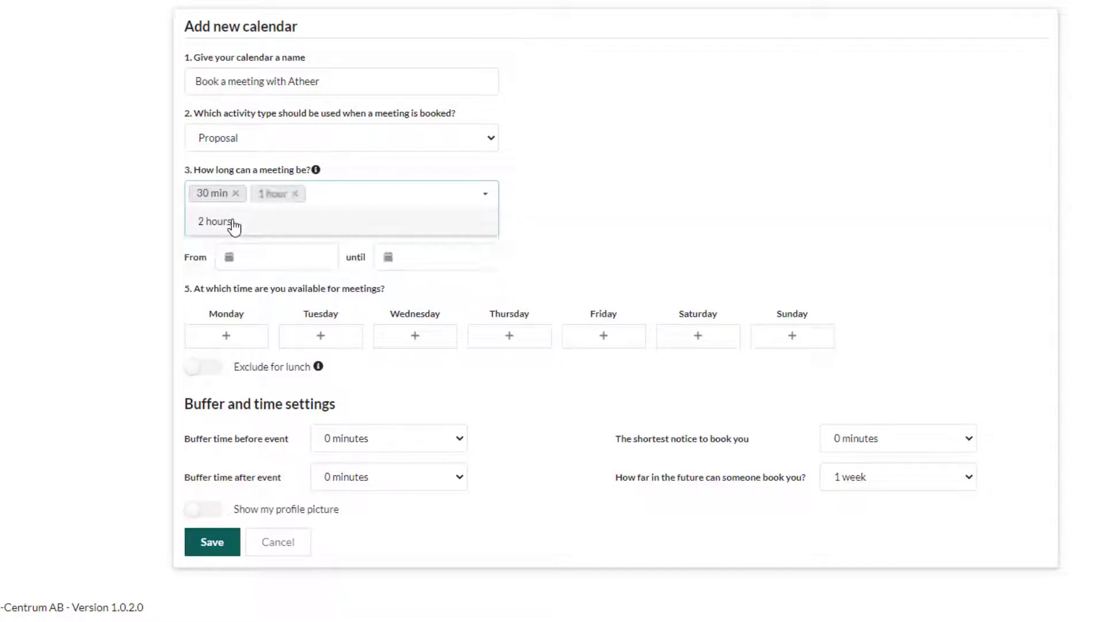
pyautogui.click(227, 229)
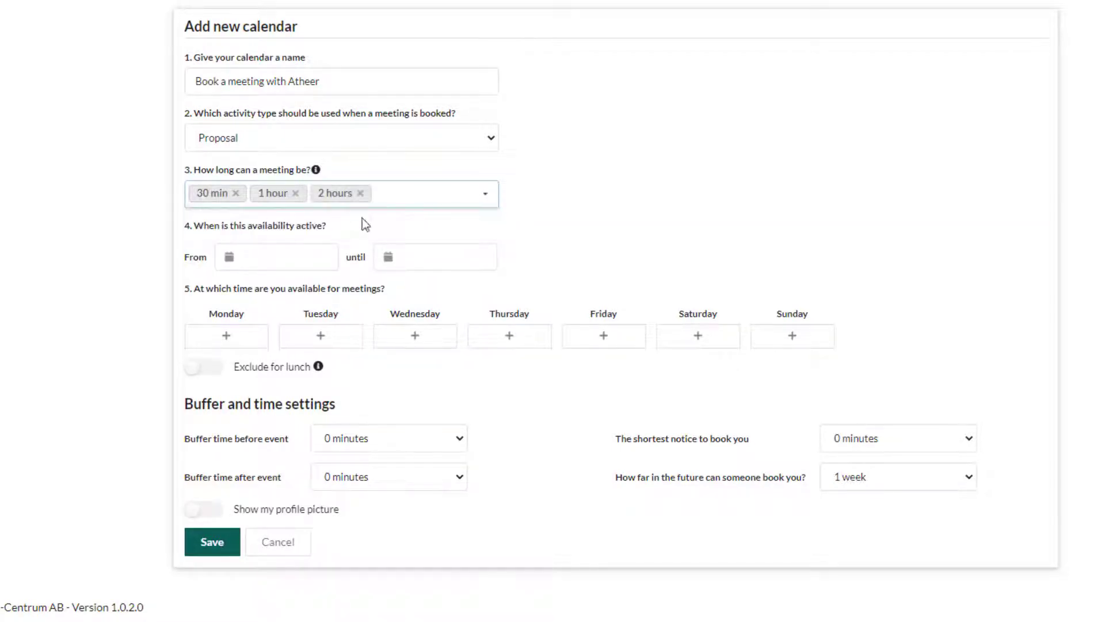
pyautogui.click(595, 204)
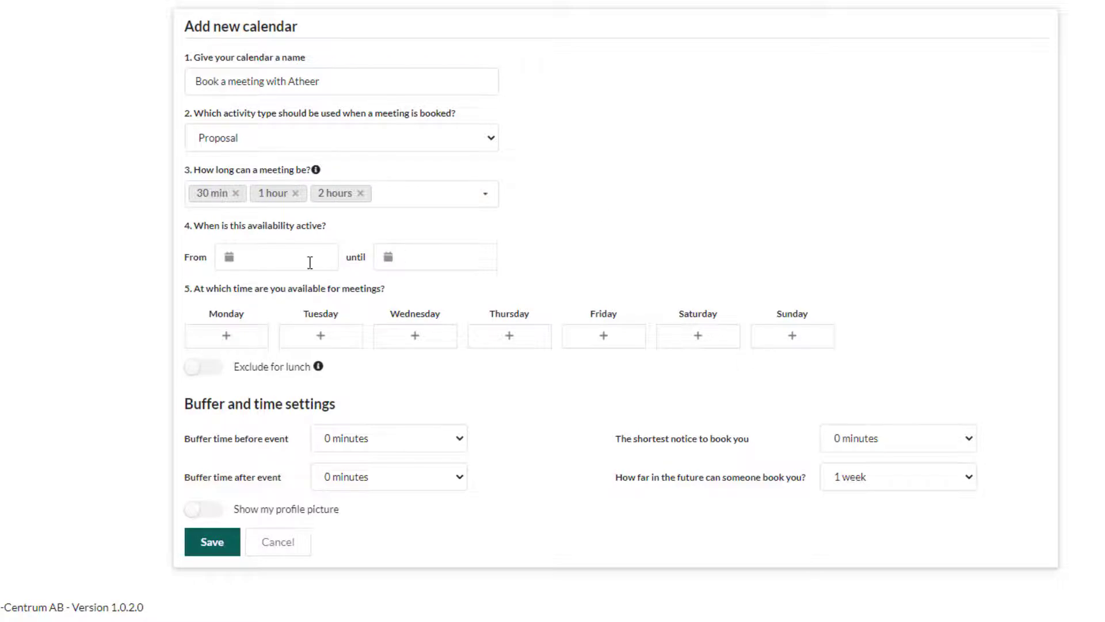
# - Make the calendar available from 5 October 2021 to 17 December 2021
pyautogui.click(309, 263)
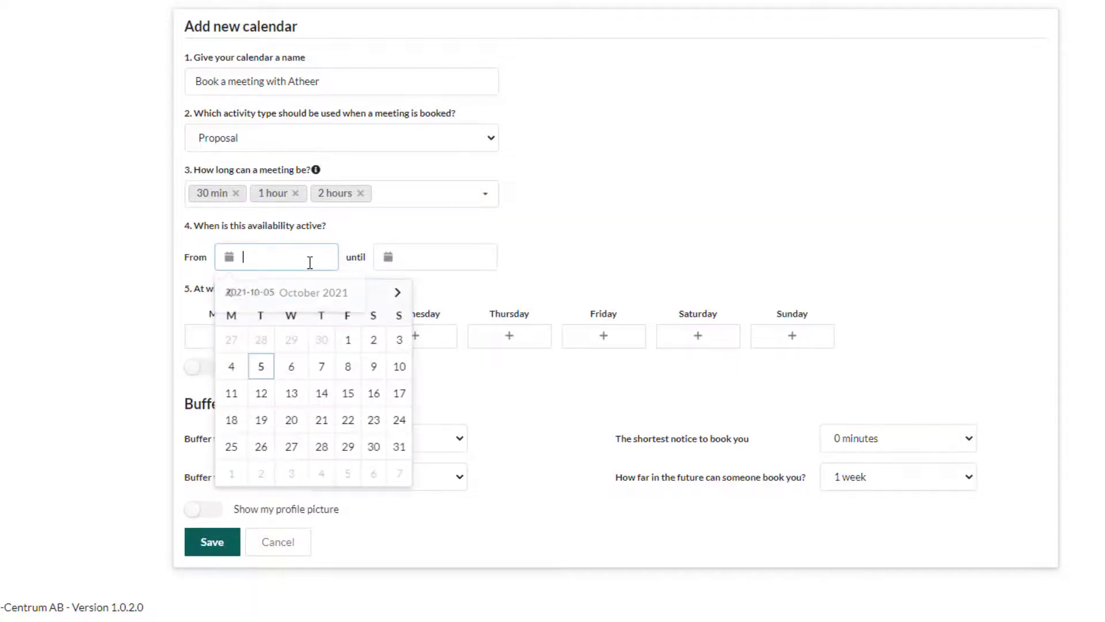
pyautogui.click(263, 368)
pyautogui.click(468, 257)
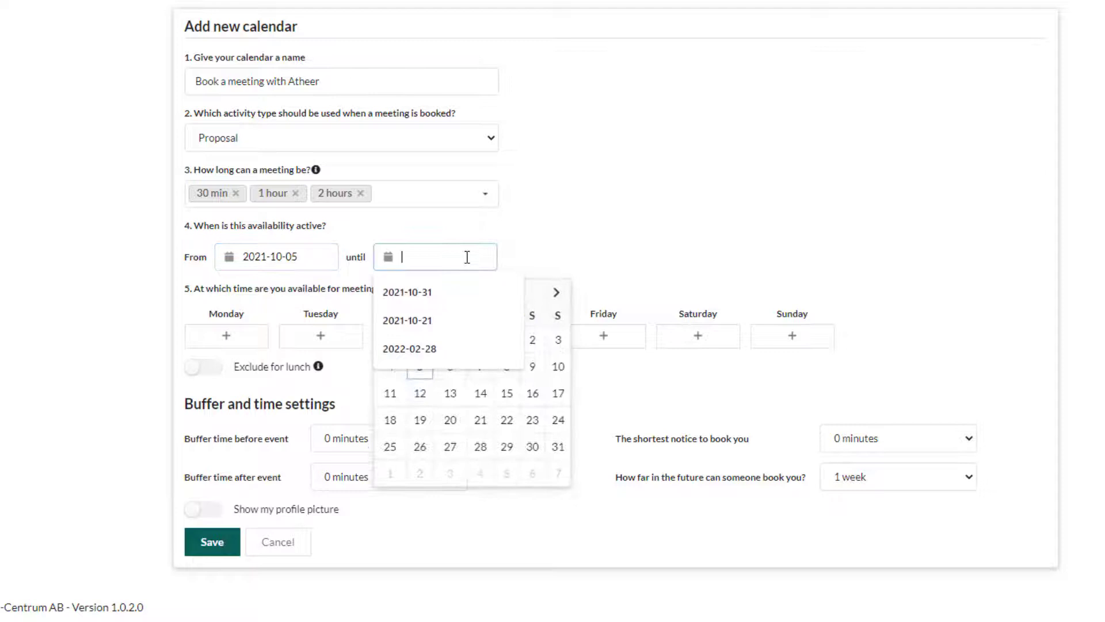
pyautogui.click(557, 293)
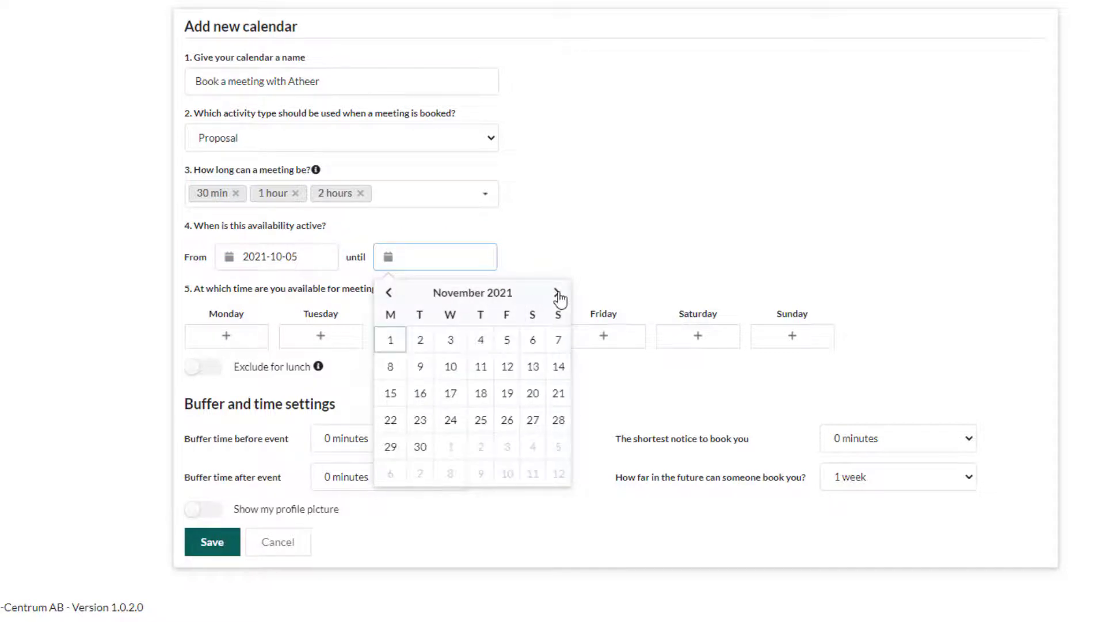
pyautogui.click(557, 293)
pyautogui.click(507, 394)
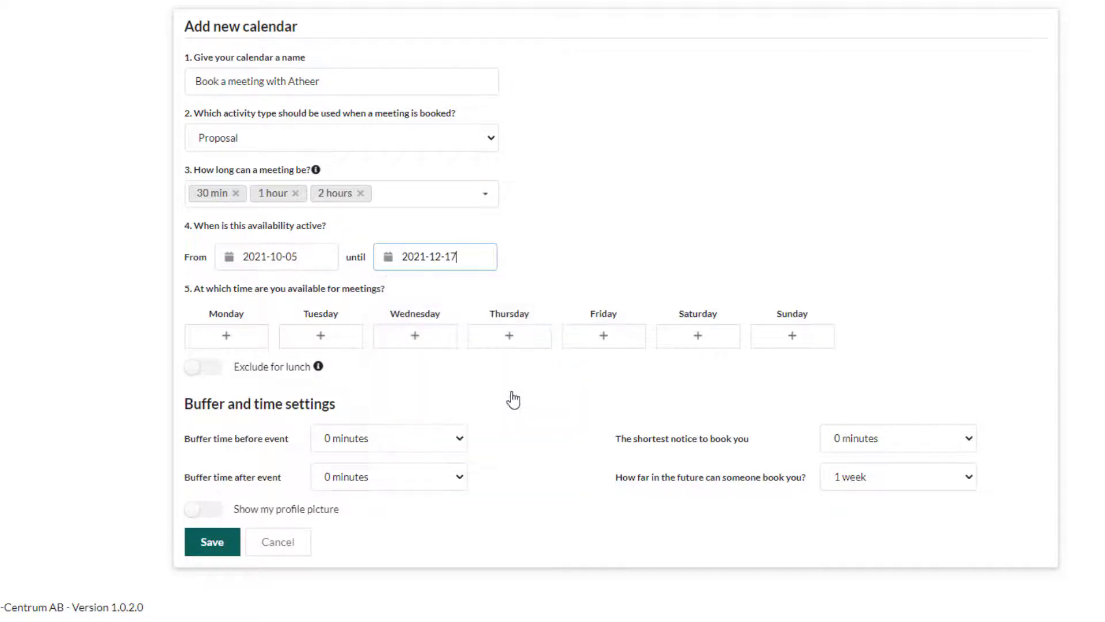
# - Set Monday's available hours to 9:00–17:00
pyautogui.click(221, 330)
pyautogui.click(295, 191)
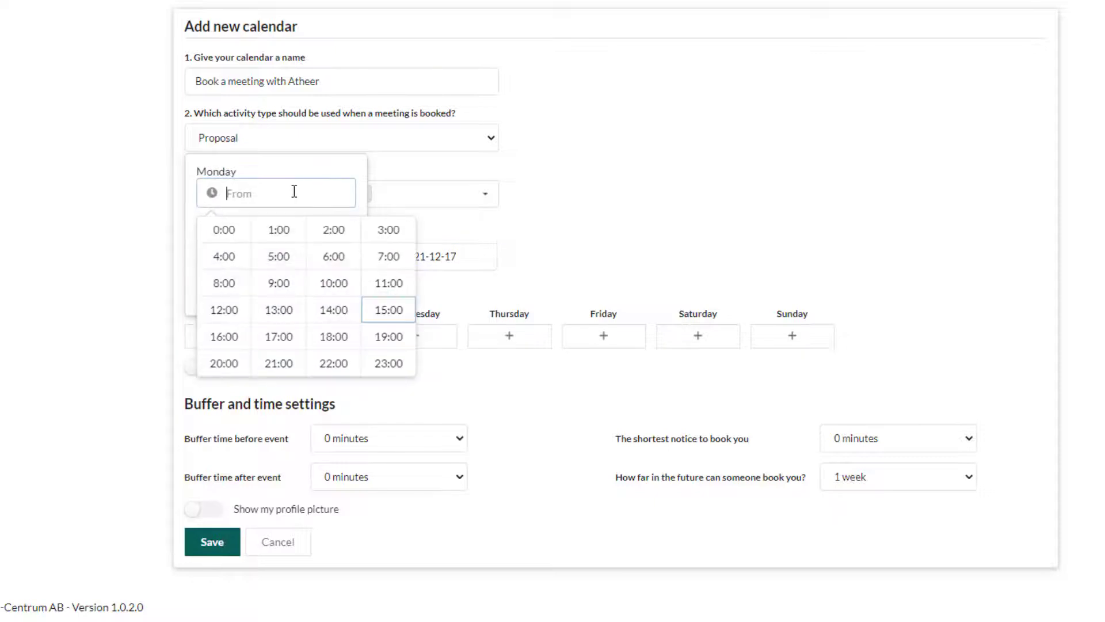
pyautogui.click(272, 285)
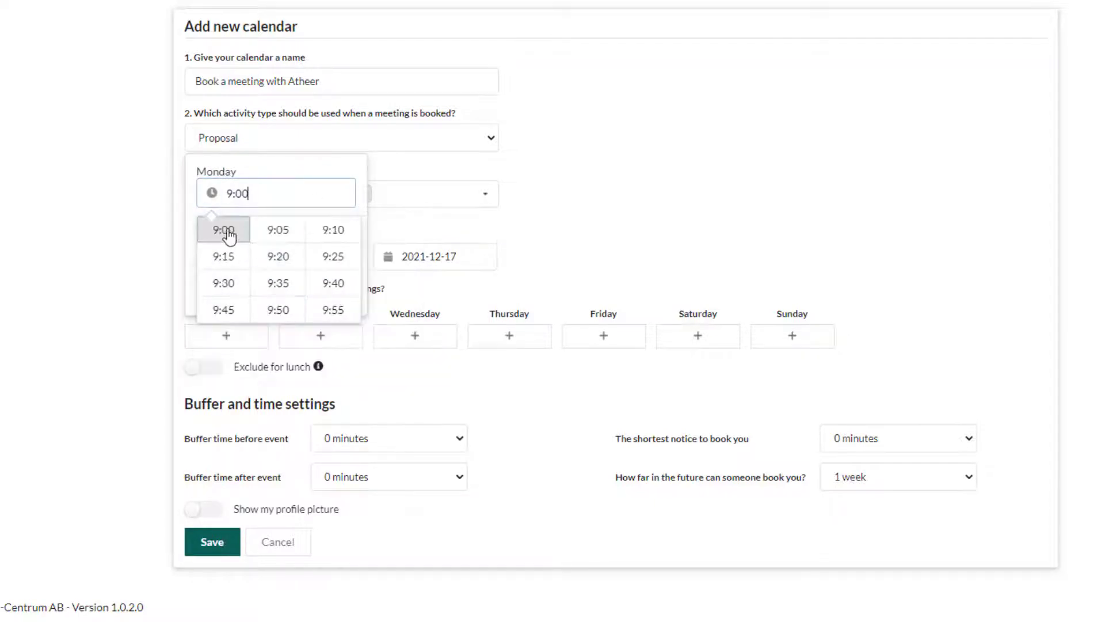
pyautogui.click(228, 234)
pyautogui.click(271, 229)
pyautogui.click(279, 377)
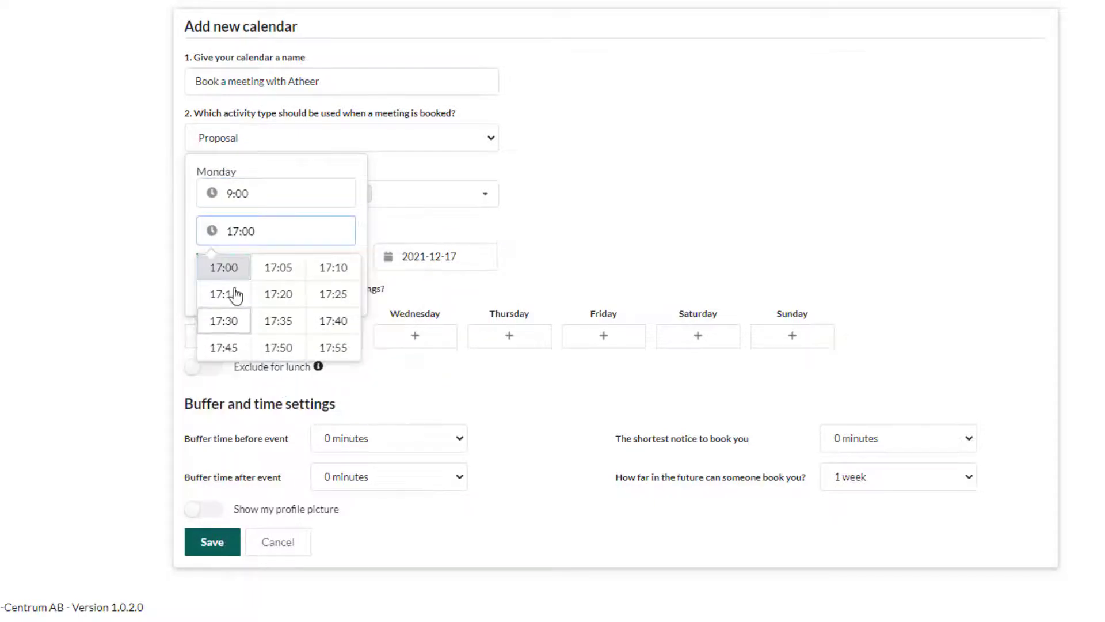
pyautogui.click(226, 270)
pyautogui.click(345, 270)
# - Give Tuesday through Friday 9:00–17:00 availability and switch on lunch exclusion
pyautogui.click(316, 338)
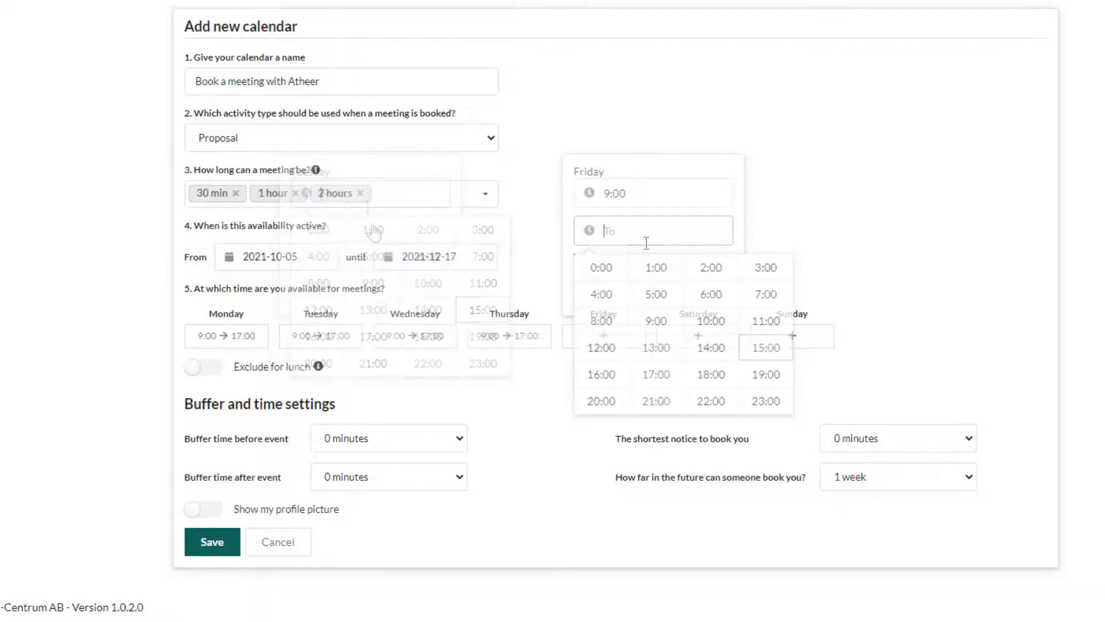
pyautogui.click(653, 372)
pyautogui.click(599, 266)
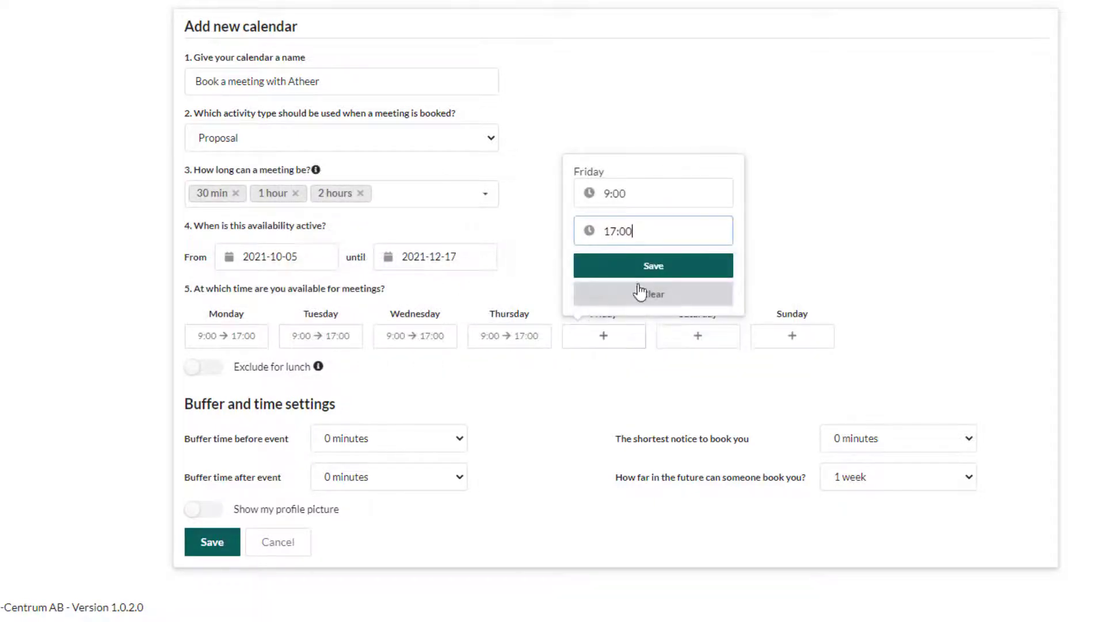
pyautogui.click(640, 267)
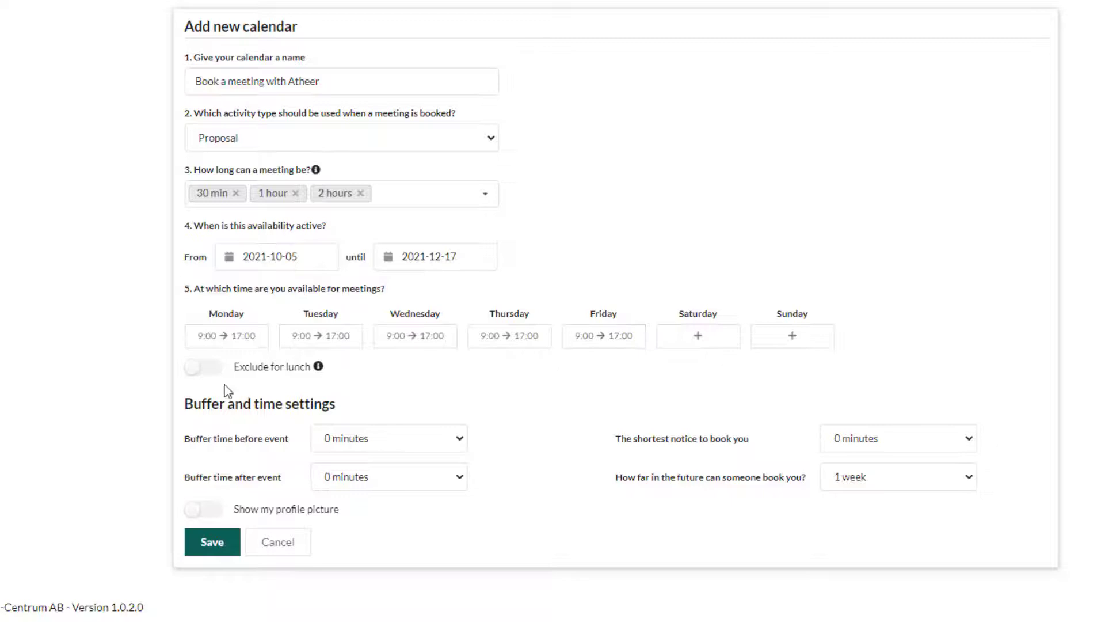
pyautogui.click(199, 368)
# - Exclude lunch from 11:45 to 12:45
pyautogui.click(305, 405)
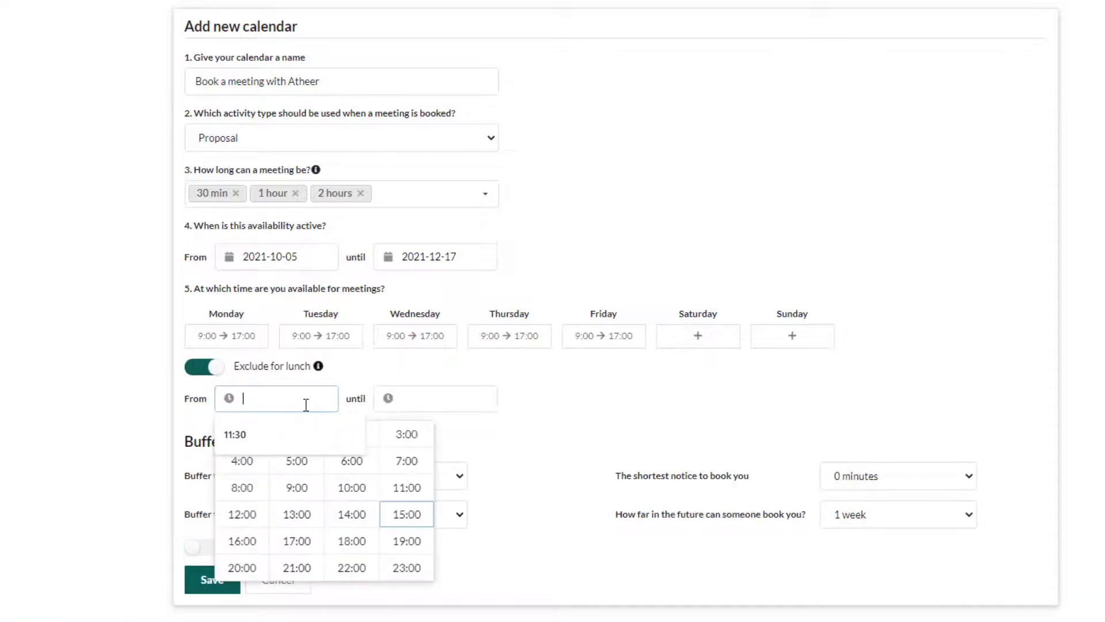
pyautogui.click(407, 488)
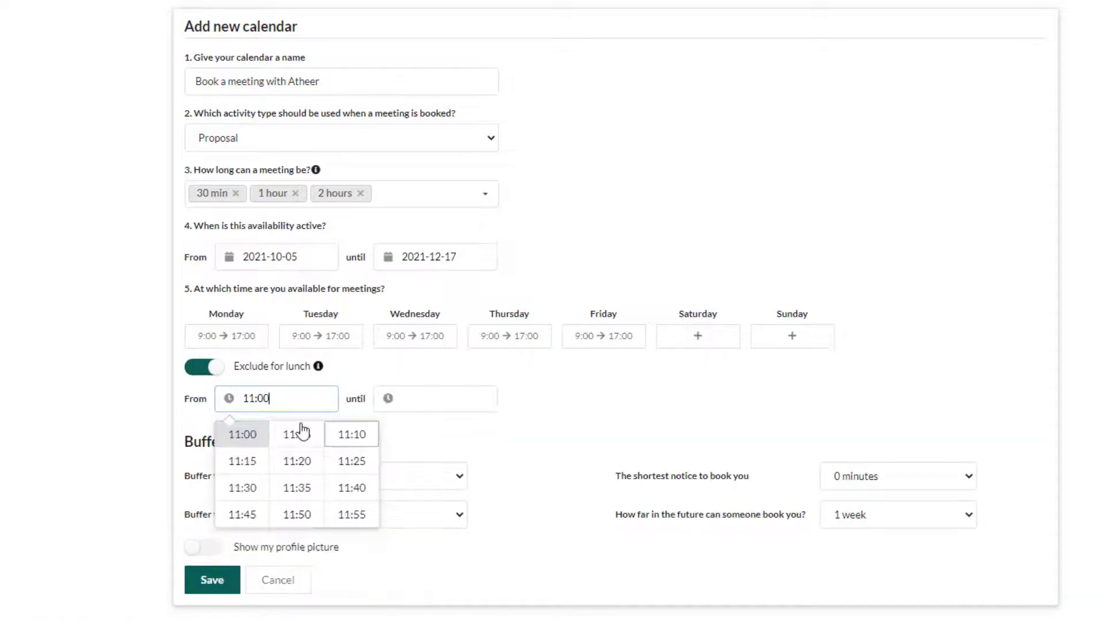
pyautogui.click(244, 515)
pyautogui.click(467, 398)
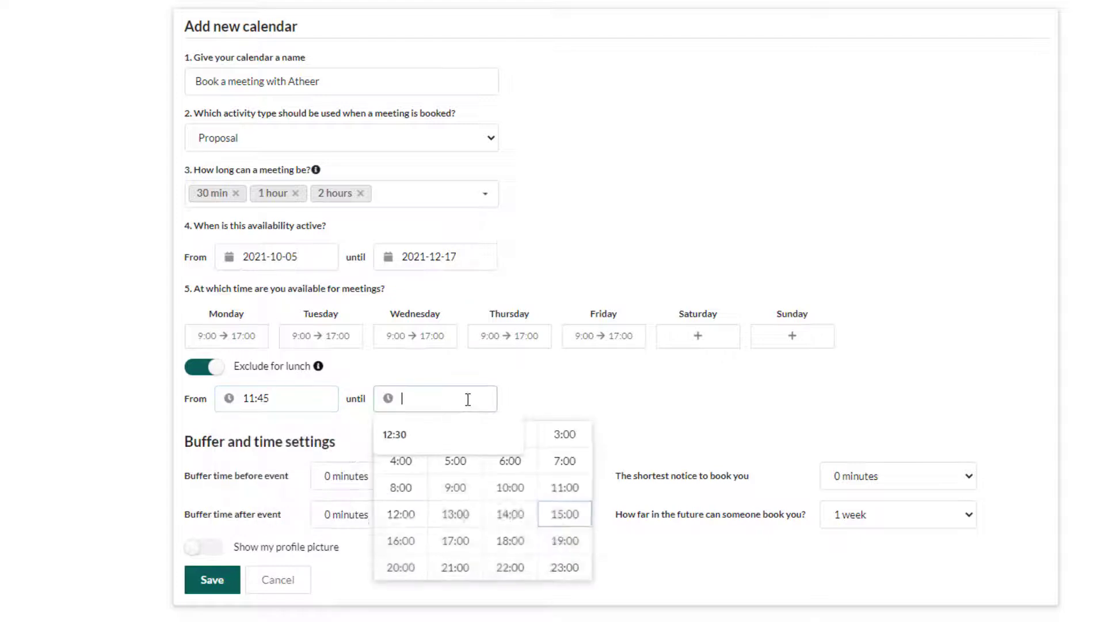
pyautogui.click(407, 517)
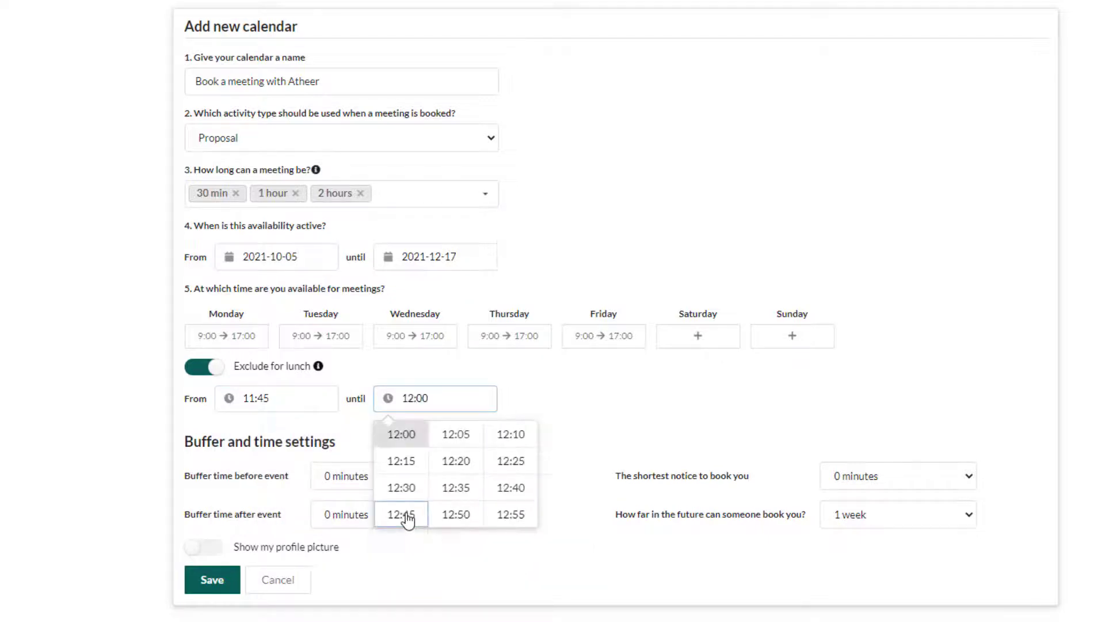
pyautogui.click(410, 518)
# - Add 15-minute buffers before and after events
pyautogui.click(448, 480)
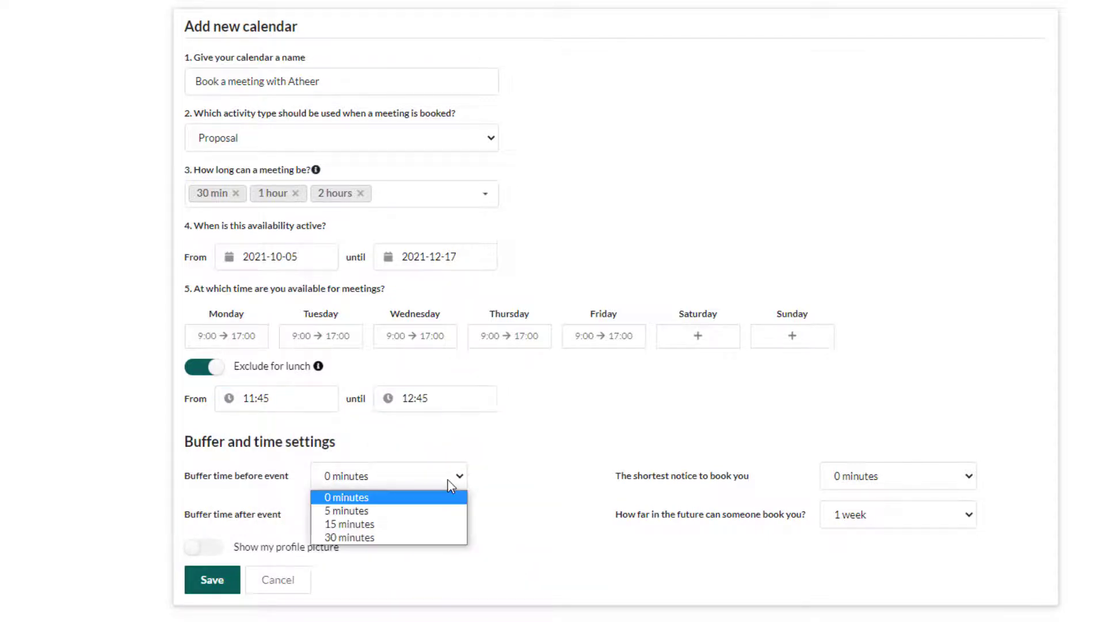
pyautogui.click(364, 524)
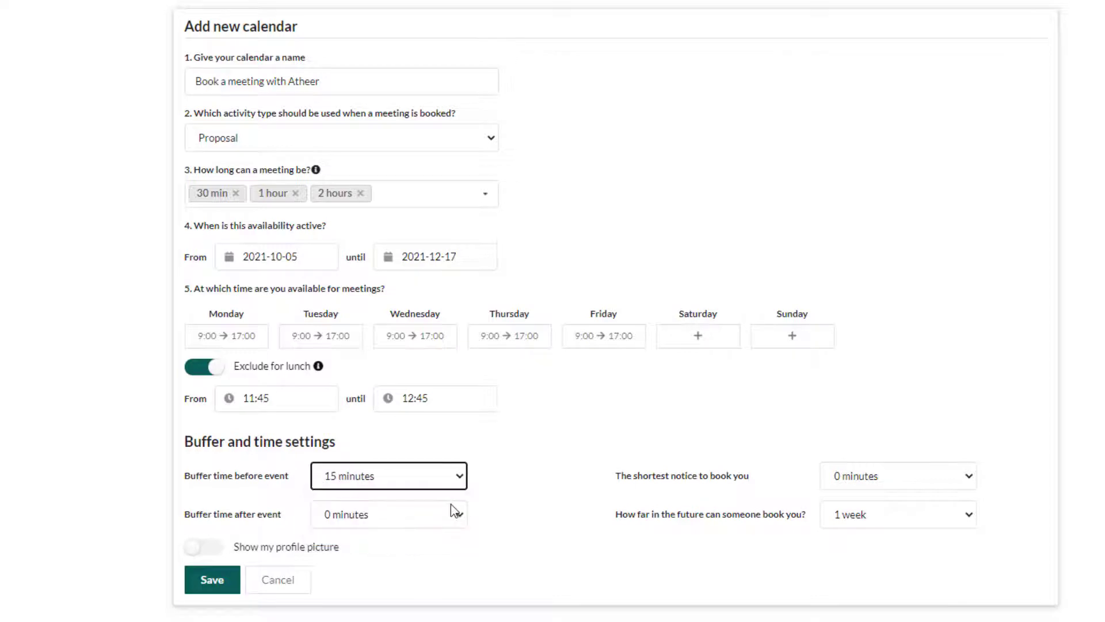
pyautogui.click(451, 515)
pyautogui.click(351, 562)
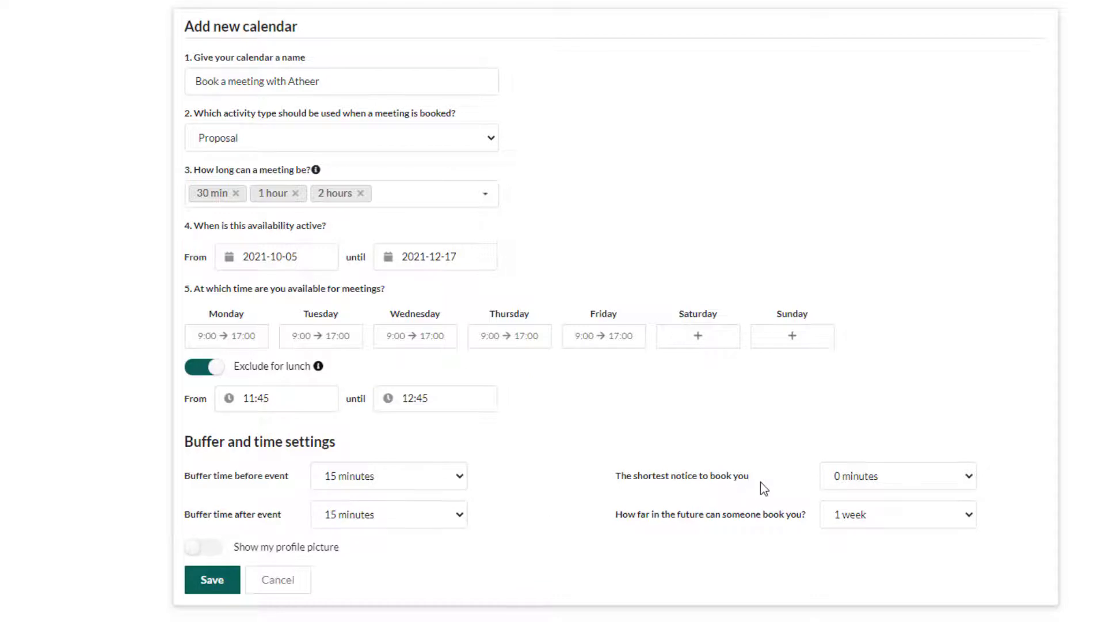
# - Require at least 2 hours' notice and allow bookings up to 1 month ahead
pyautogui.click(881, 482)
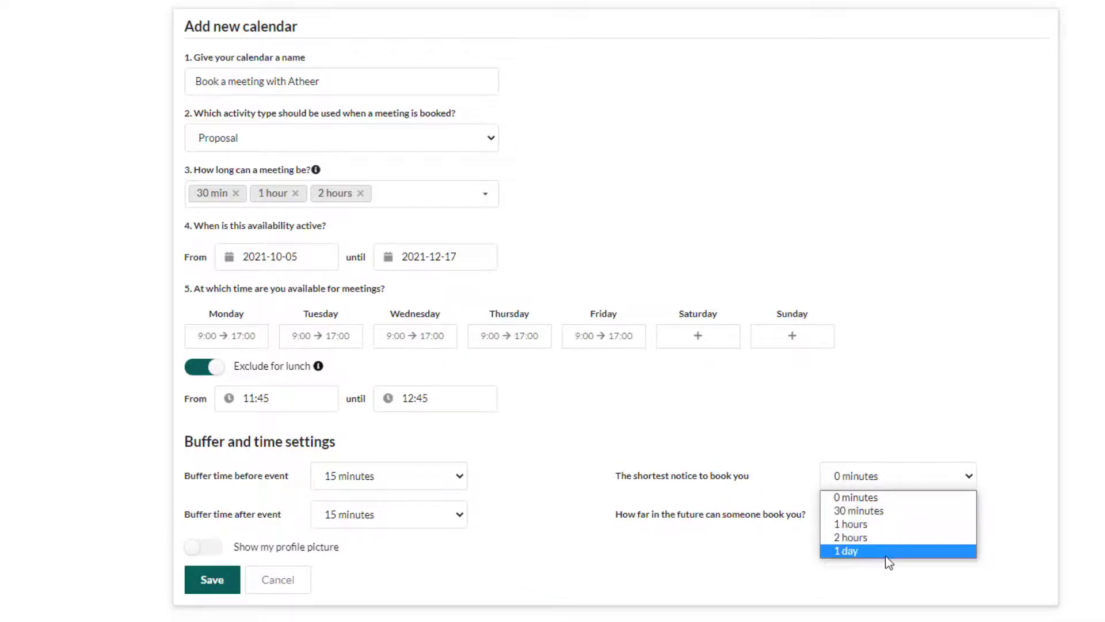
pyautogui.click(860, 537)
pyautogui.click(718, 552)
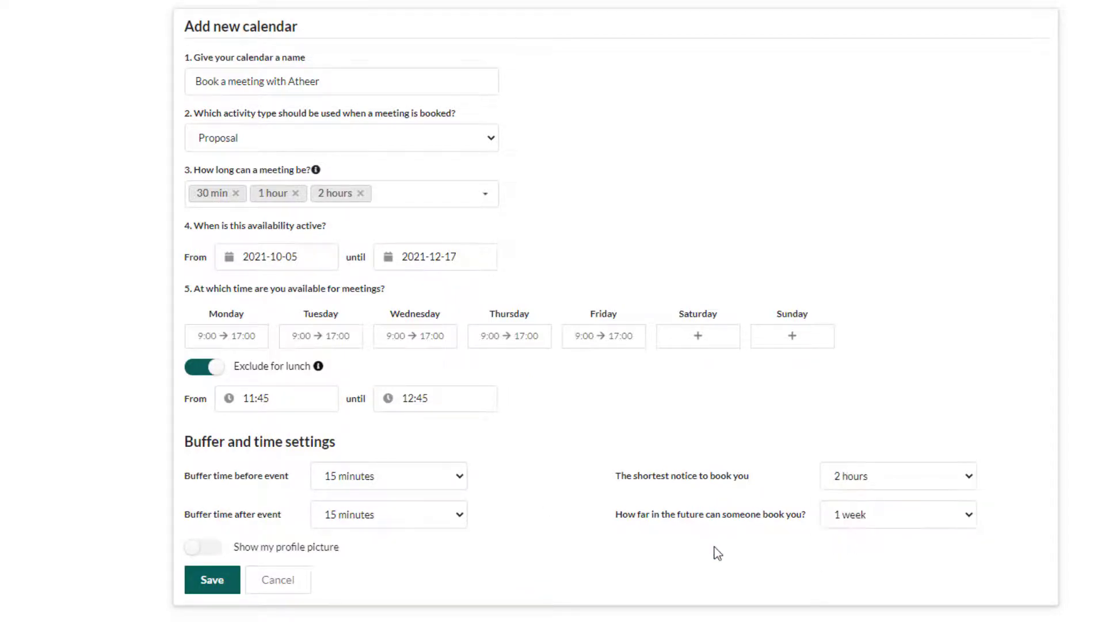
pyautogui.click(894, 517)
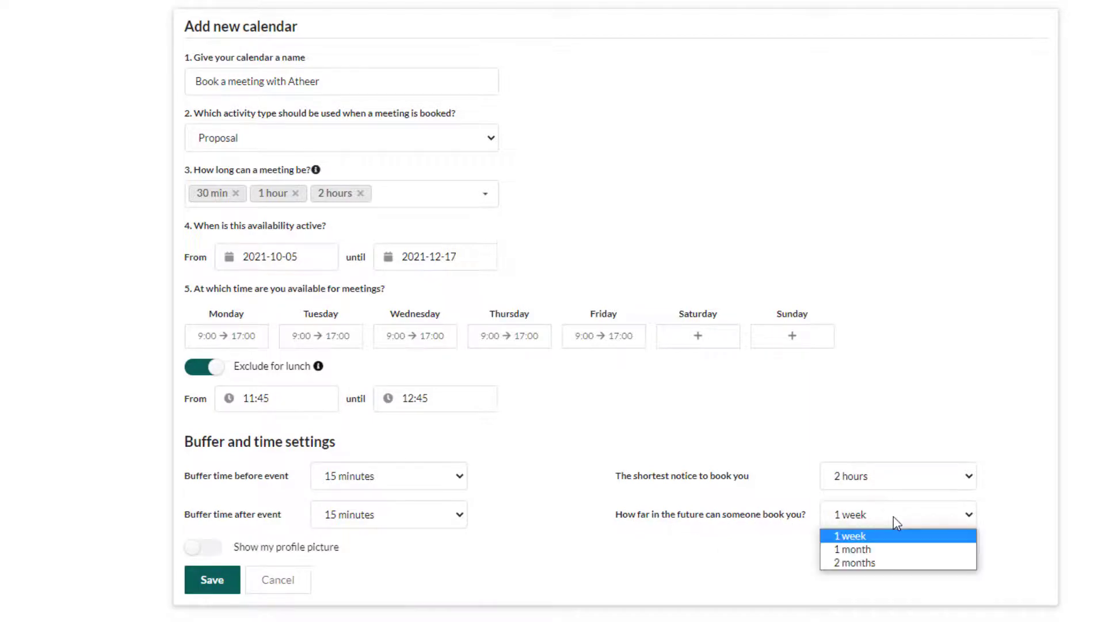
pyautogui.click(902, 550)
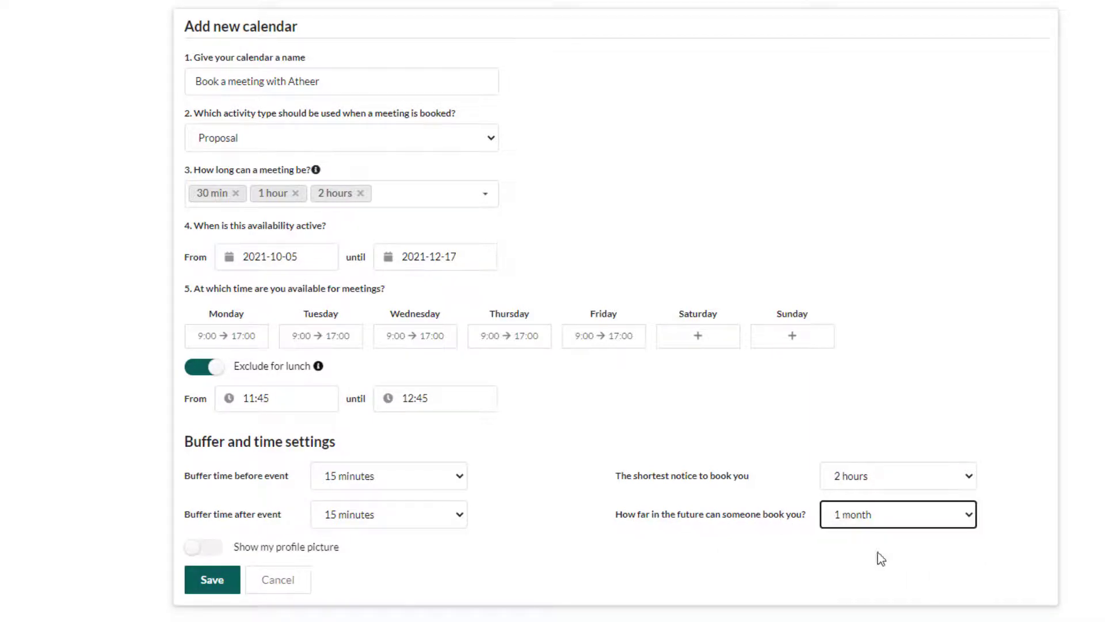
pyautogui.click(752, 550)
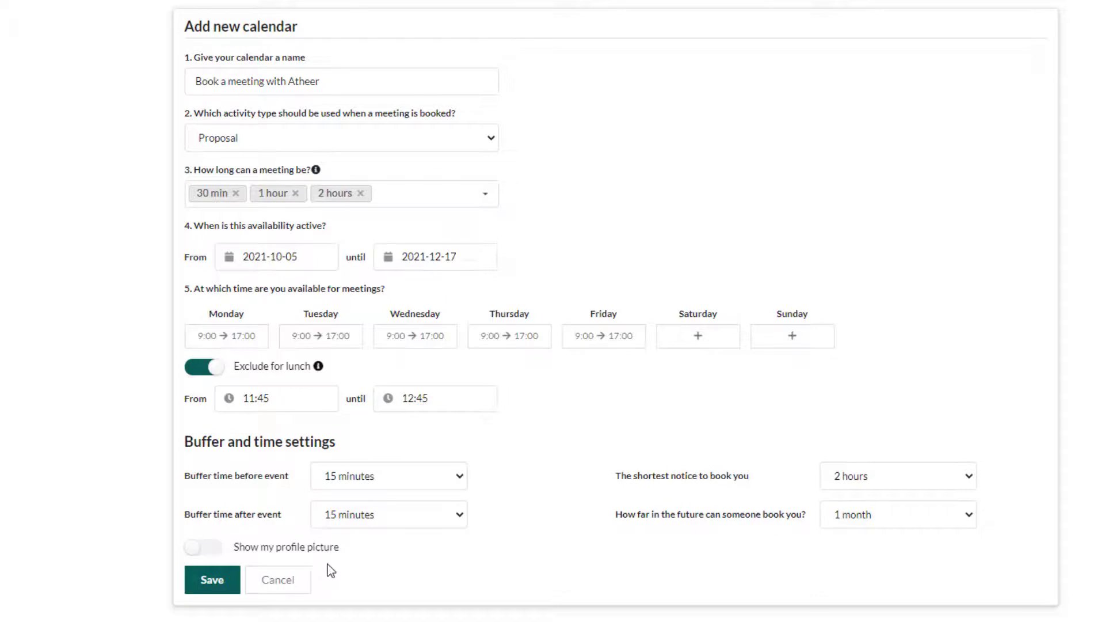
# - Show the profile picture, save the calendar, and open its public booking page in a new tab
pyautogui.click(198, 550)
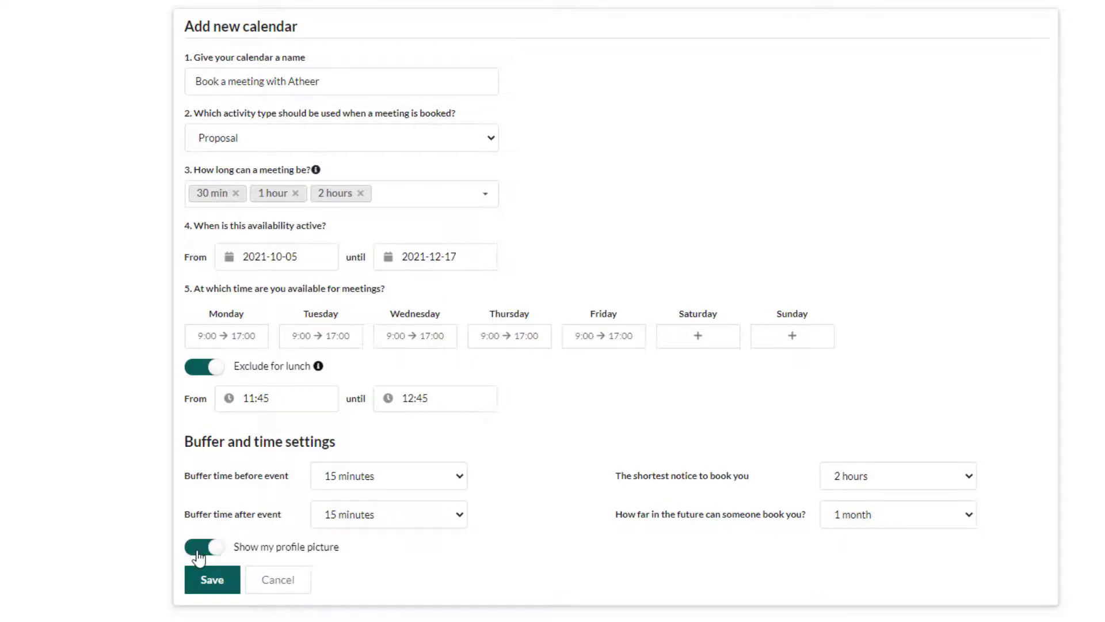
pyautogui.click(222, 582)
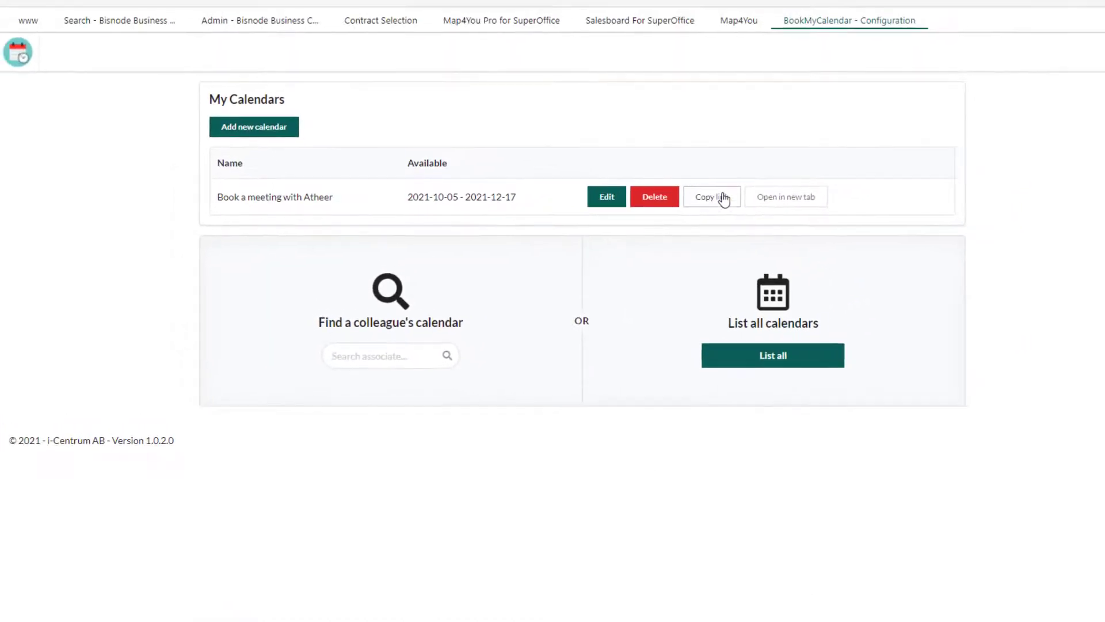
pyautogui.click(766, 200)
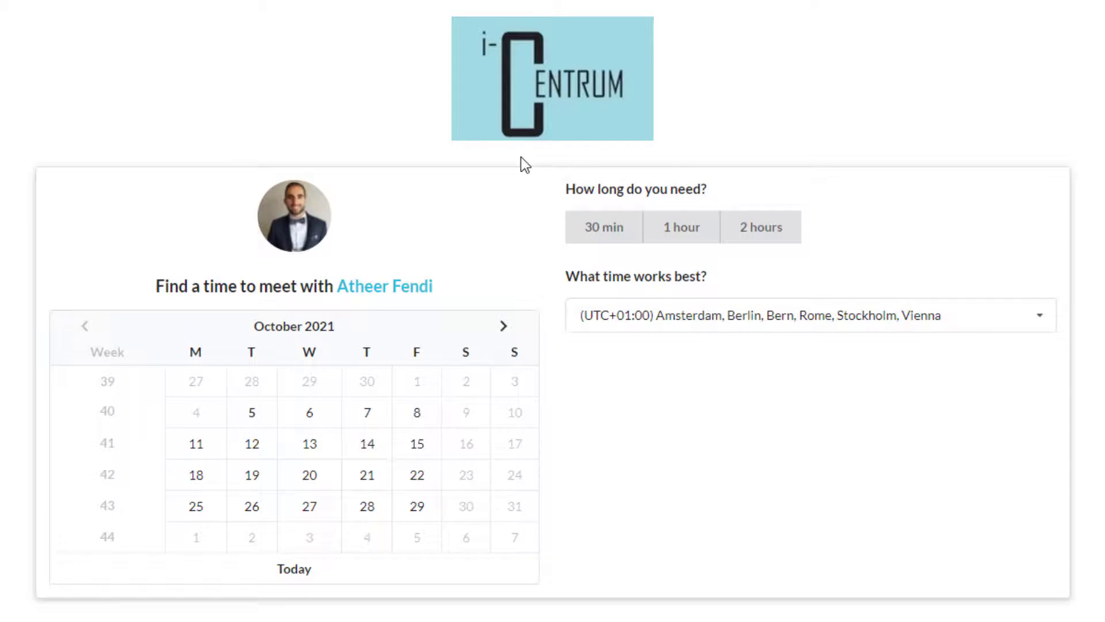
# - Browse to November and back, then settle on 6 October 2021 as the meeting date
pyautogui.click(503, 327)
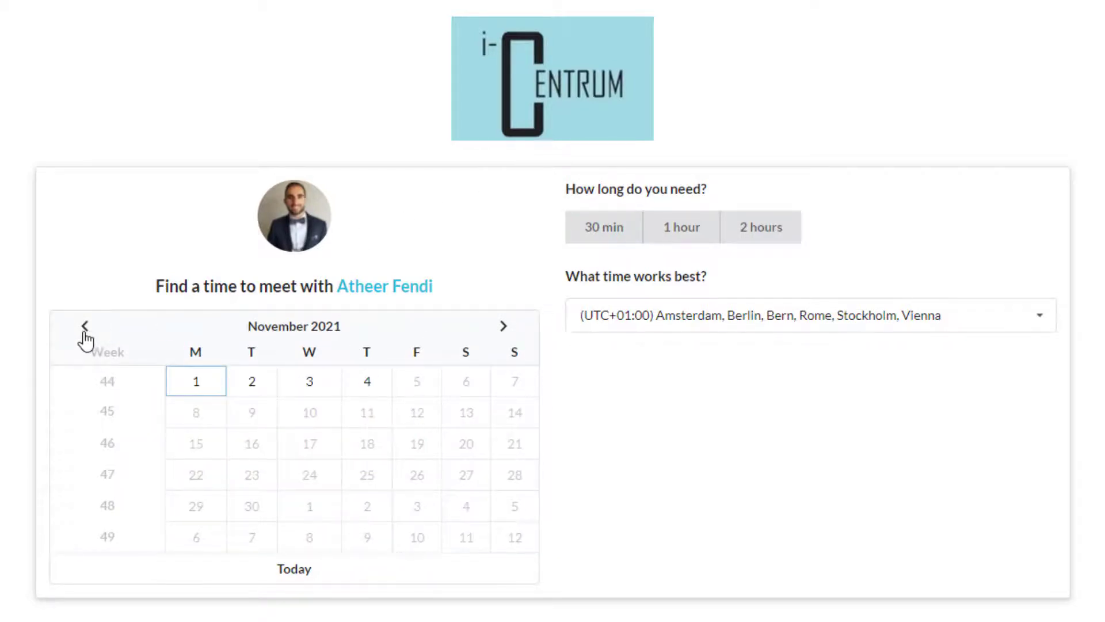
pyautogui.click(85, 326)
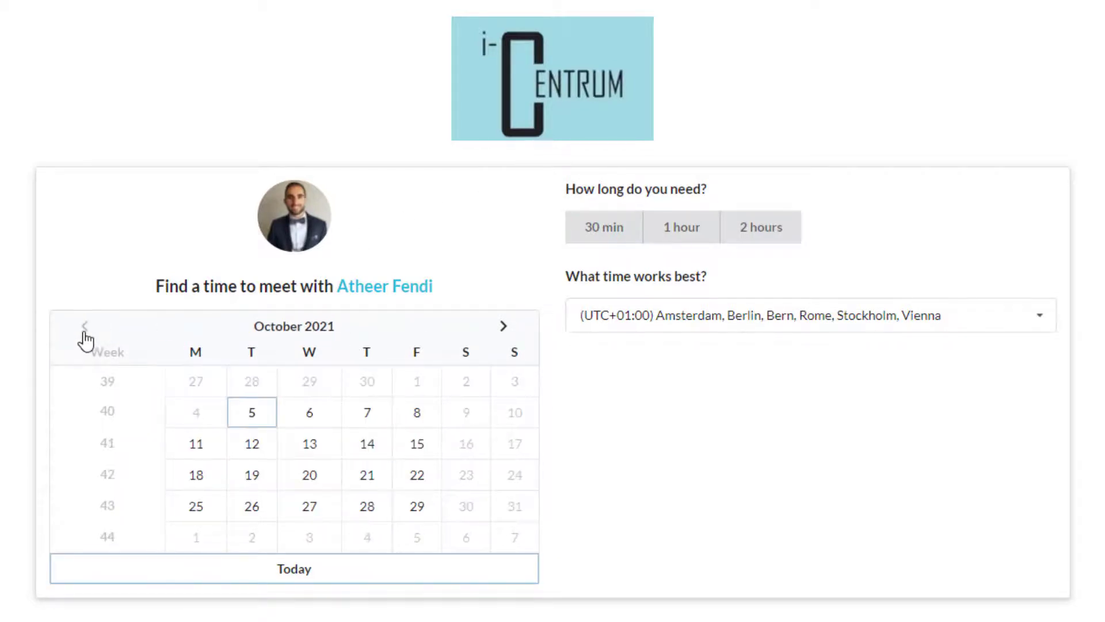
pyautogui.click(373, 482)
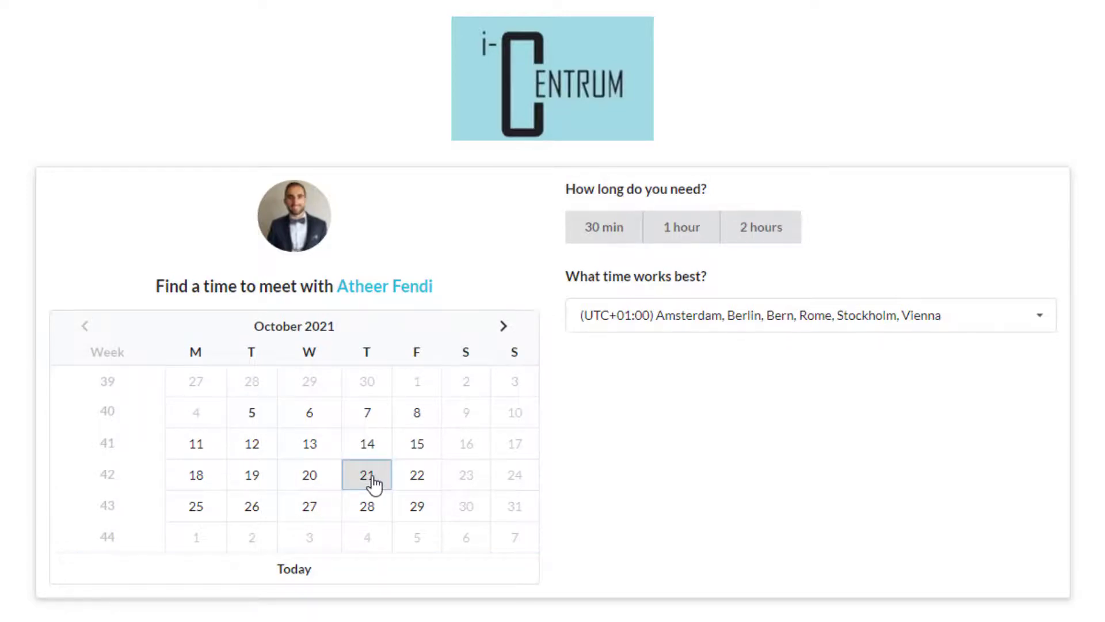
pyautogui.click(267, 414)
pyautogui.click(319, 420)
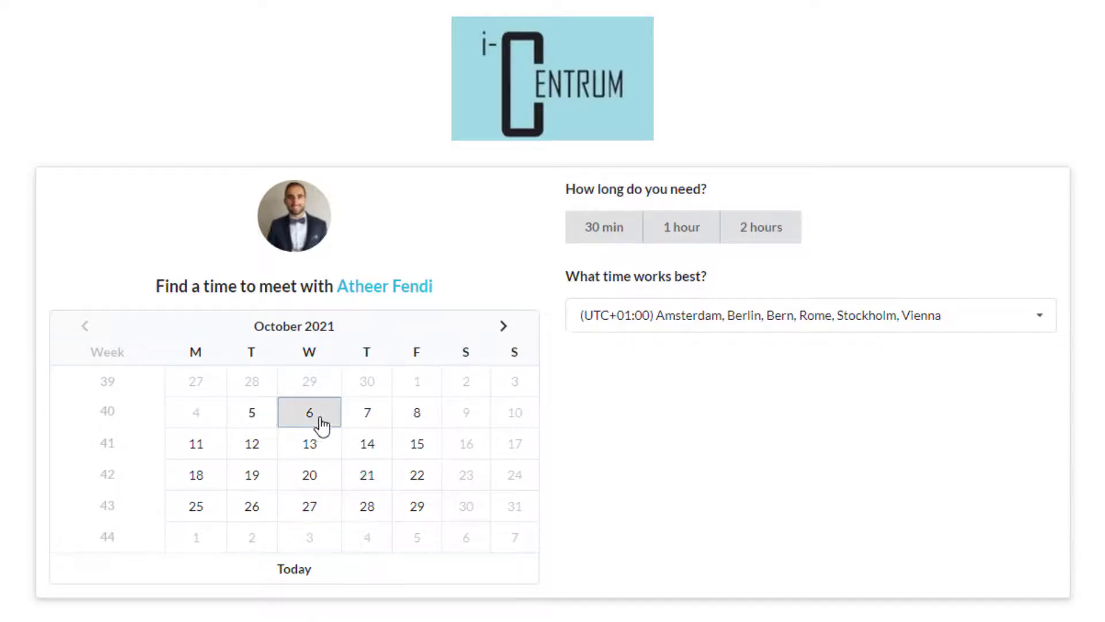
# - Choose a 1 hour meeting length and check the Amsterdam time zone
pyautogui.click(672, 239)
pyautogui.click(1043, 318)
pyautogui.moveTo(1051, 440); pyautogui.dragTo(1046, 370)
pyautogui.scroll(-3, 900, 410)
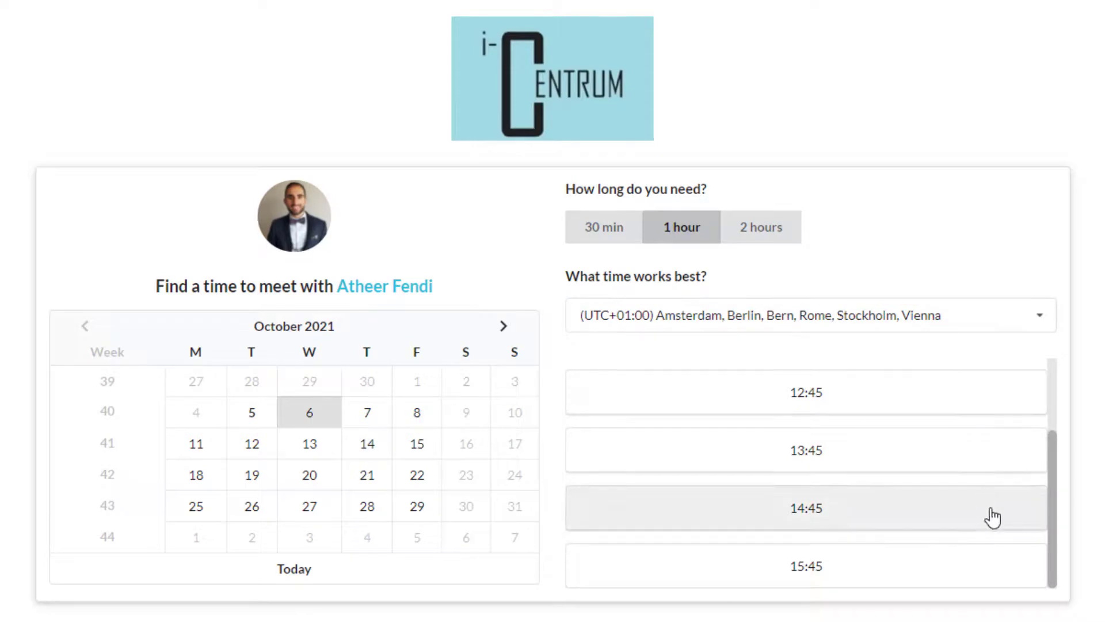
pyautogui.scroll(3, 994, 518)
# - Book the 10:00 slot and autofill the contact details from the saved entry
pyautogui.click(900, 429)
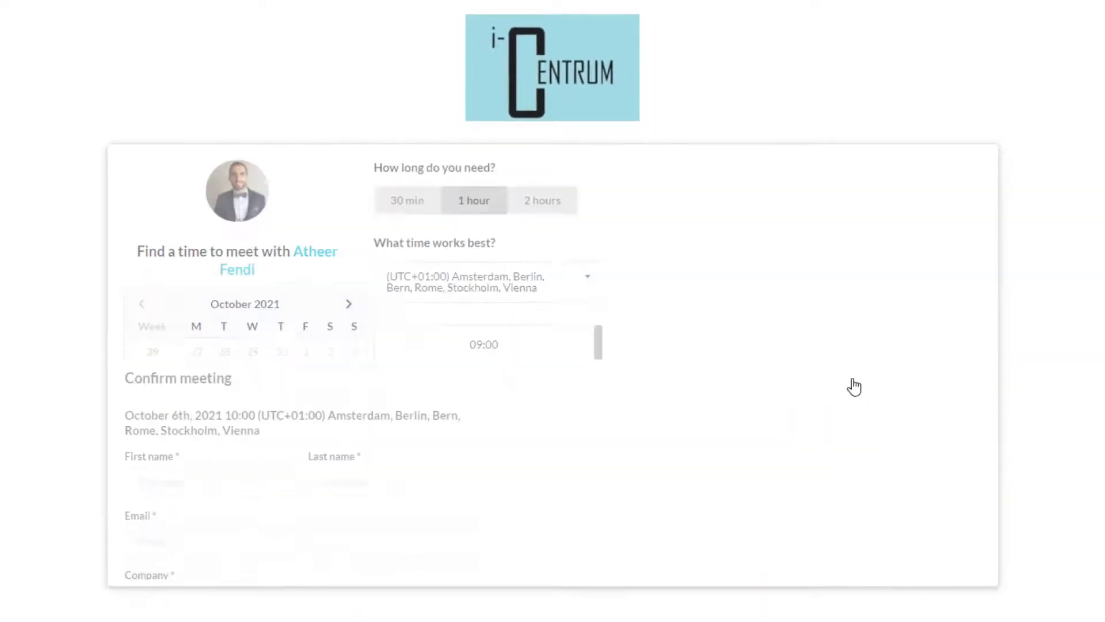
pyautogui.click(356, 231)
pyautogui.write('A')
pyautogui.press('Down')
pyautogui.press('Down')
pyautogui.press('Return')
pyautogui.click(391, 363)
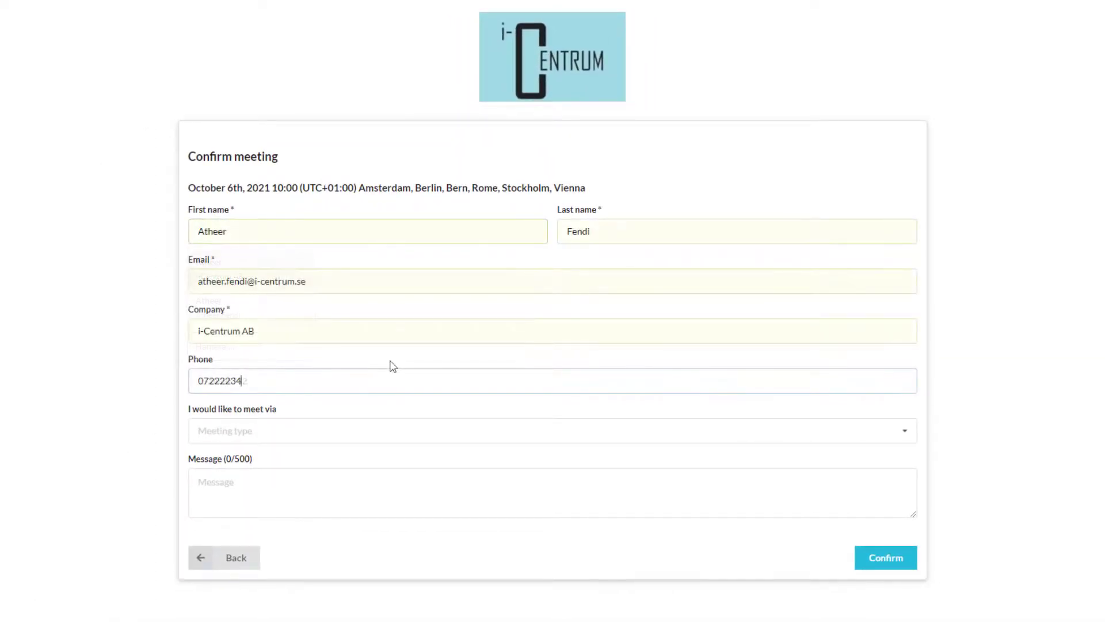
# - Offer Zoom and Microsoft Teams as meeting options and type the message 'Looking for'
pyautogui.click(402, 436)
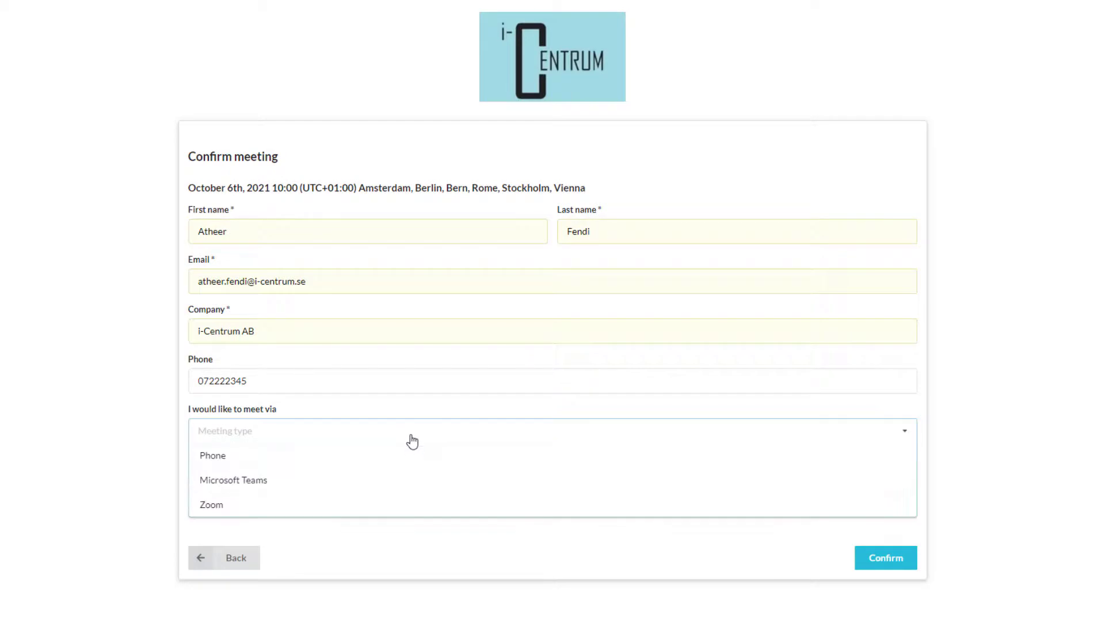
pyautogui.click(380, 504)
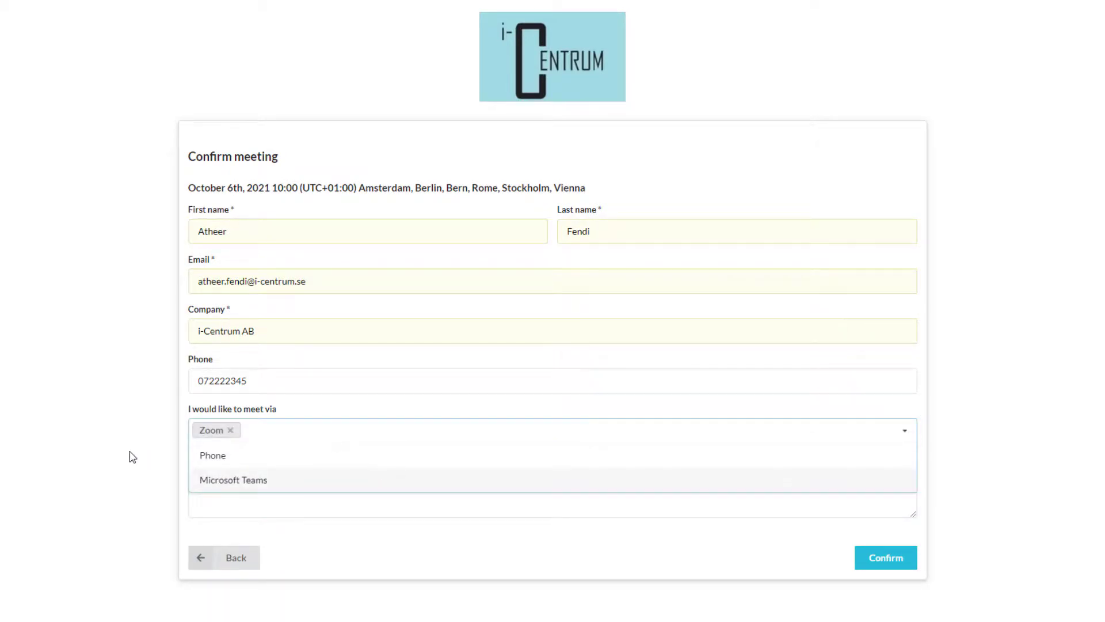
pyautogui.click(288, 486)
pyautogui.click(357, 492)
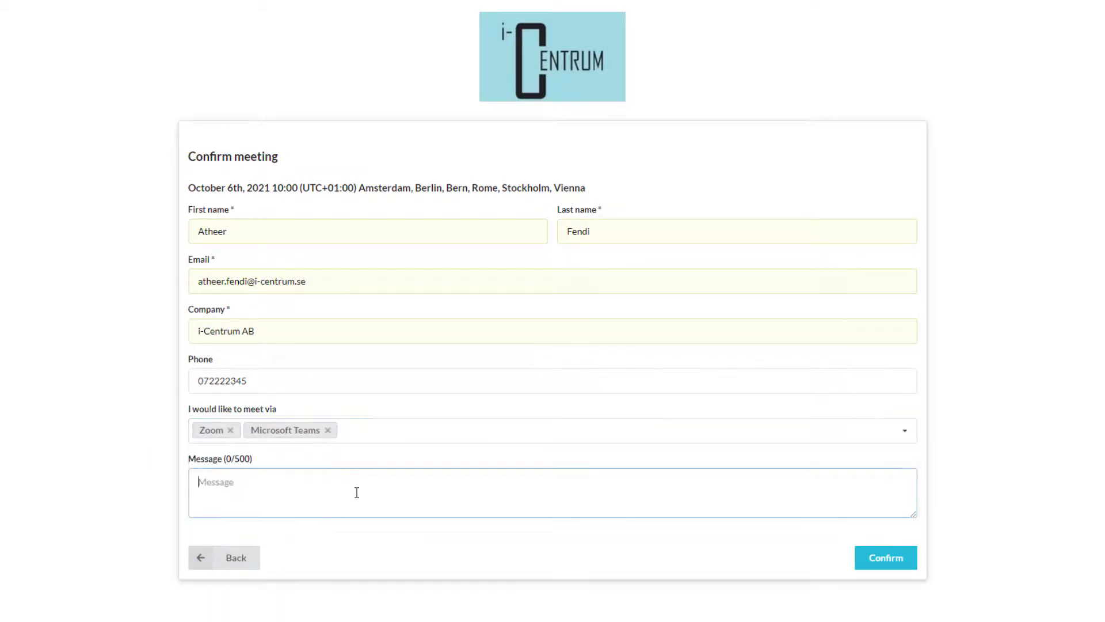
pyautogui.write('Looking for')
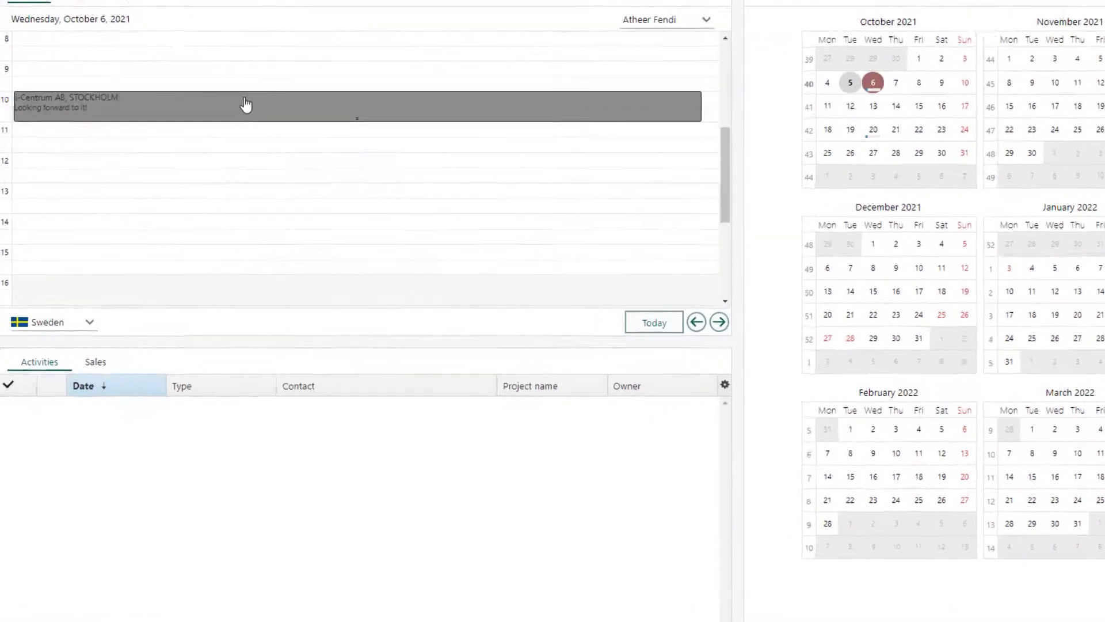
# - Open the 6 October 10:00–11:00 Proposal appointment from the Diary and save it
pyautogui.doubleClick(296, 128)
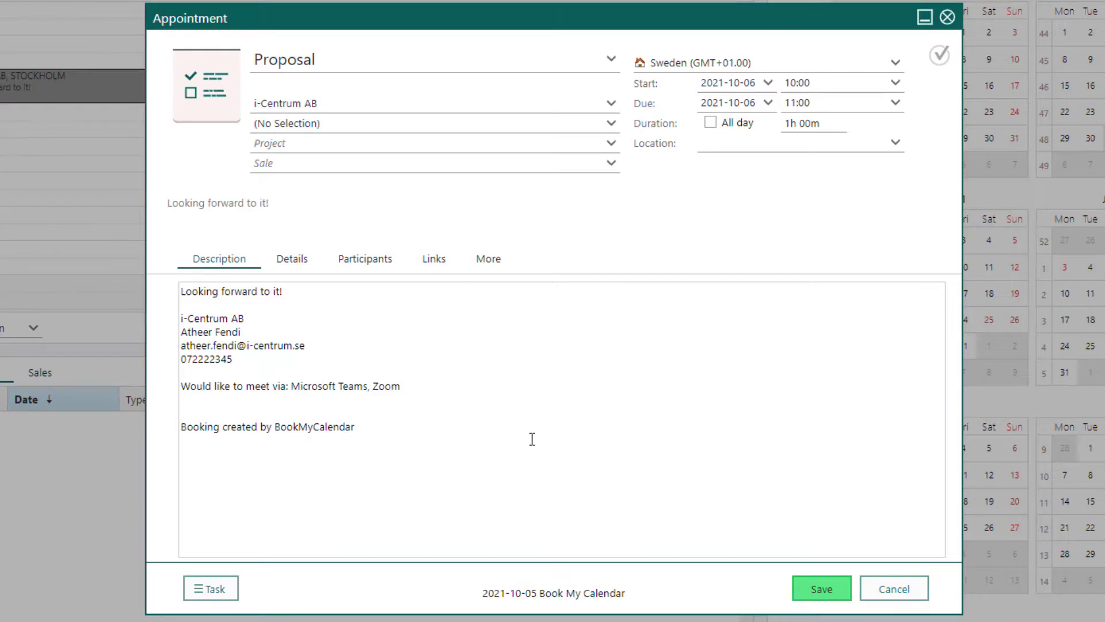
pyautogui.click(821, 591)
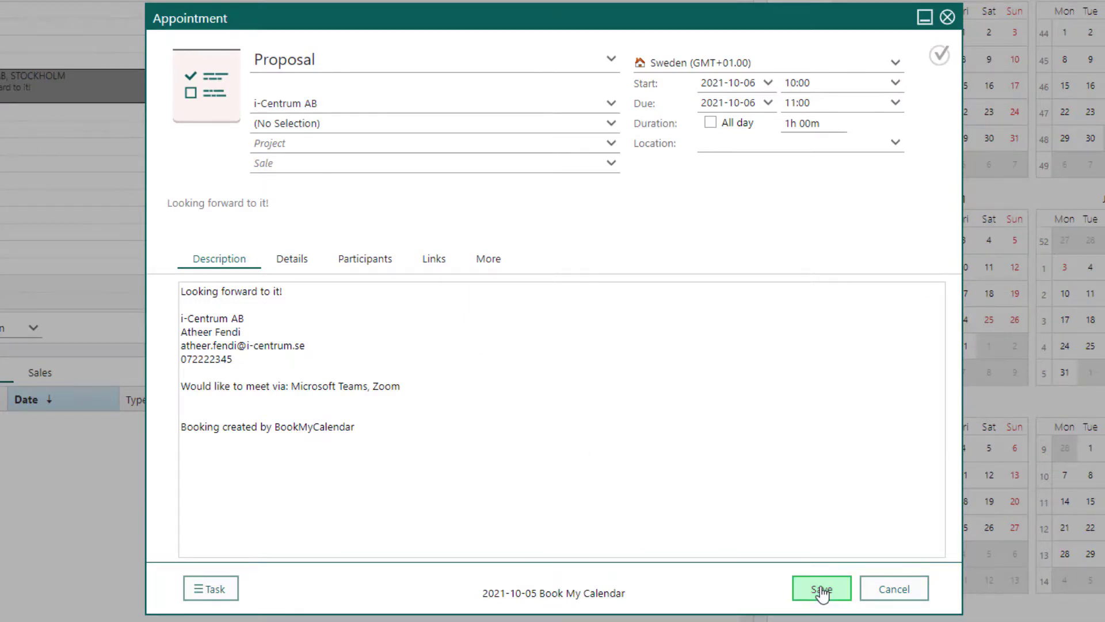